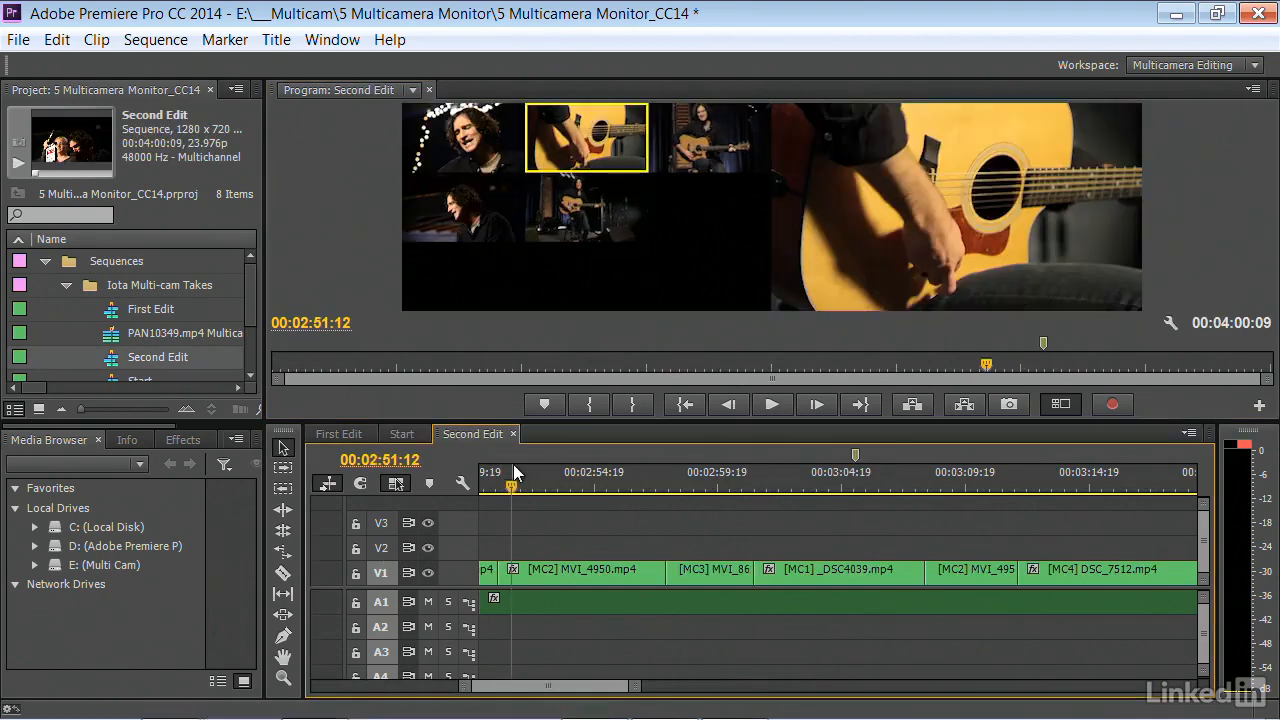
# Play the sequence from 00:02:51:12, then switch the [MC1] _DSC4039.mp4 clip at 00:03:05:00 to camera 4
pyautogui.press('space')
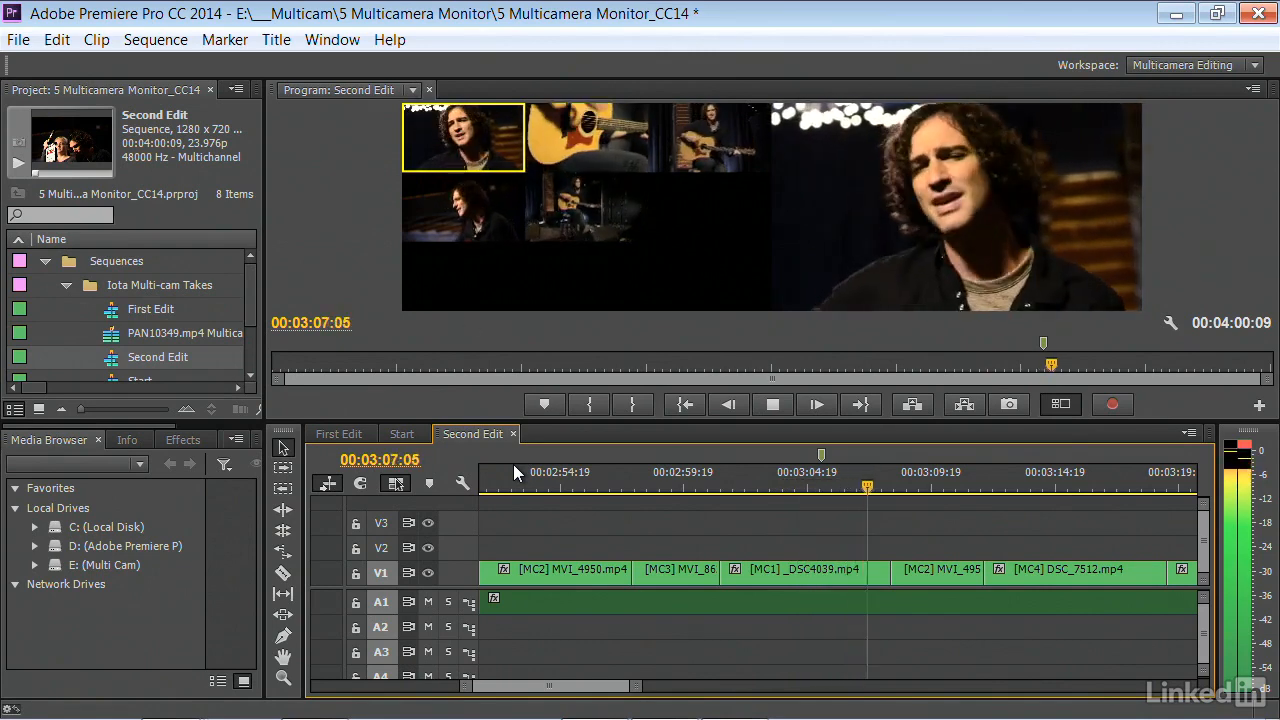
pyautogui.press('space')
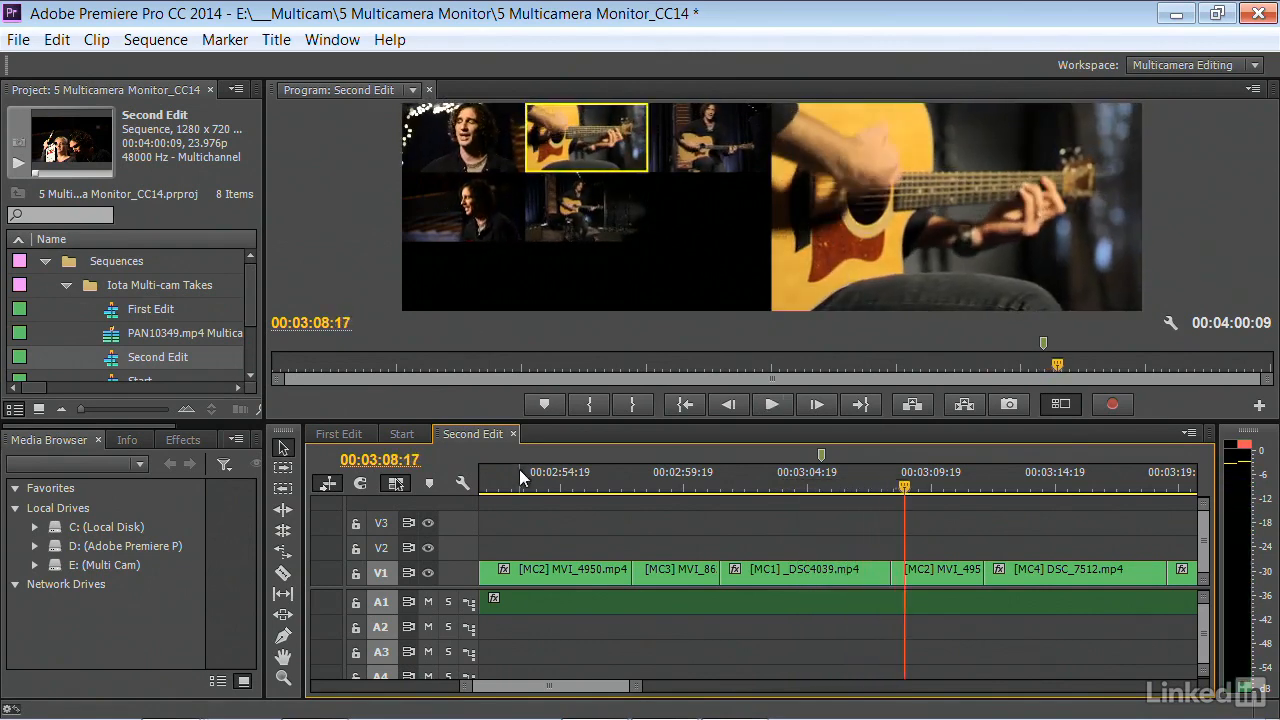
pyautogui.click(750, 481)
pyautogui.moveTo(750, 481); pyautogui.dragTo(812, 481)
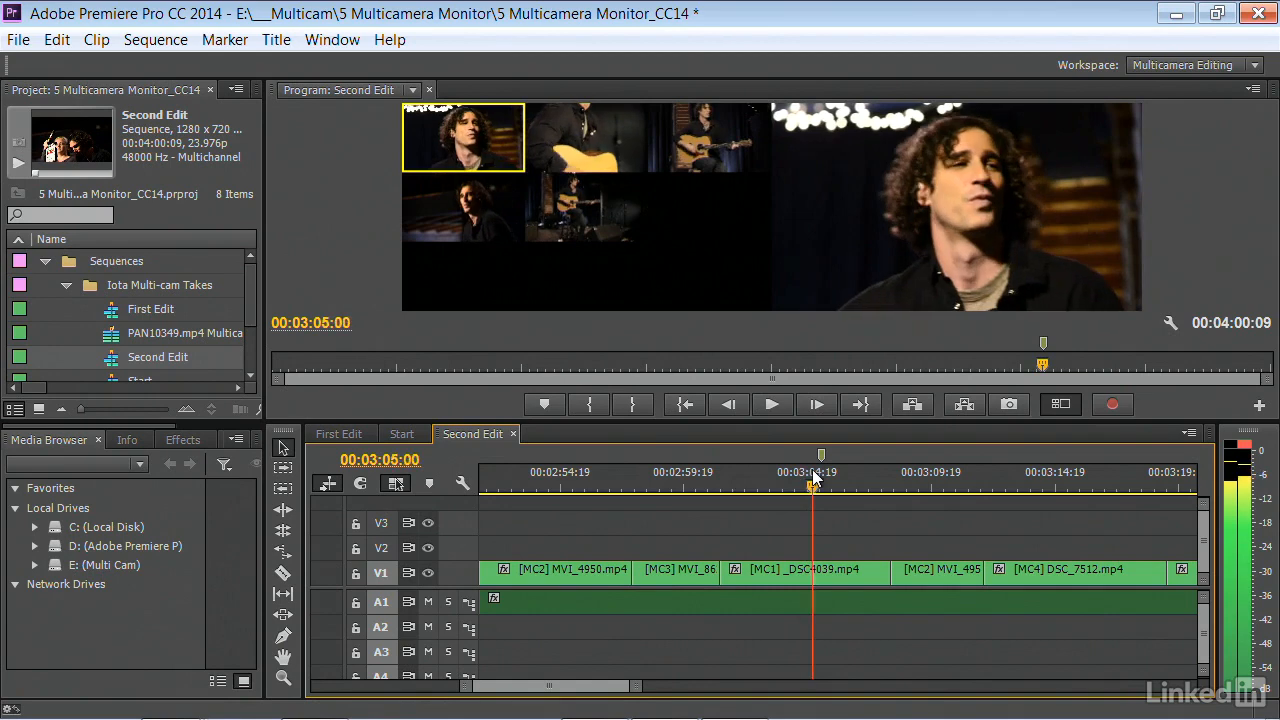
pyautogui.click(475, 226)
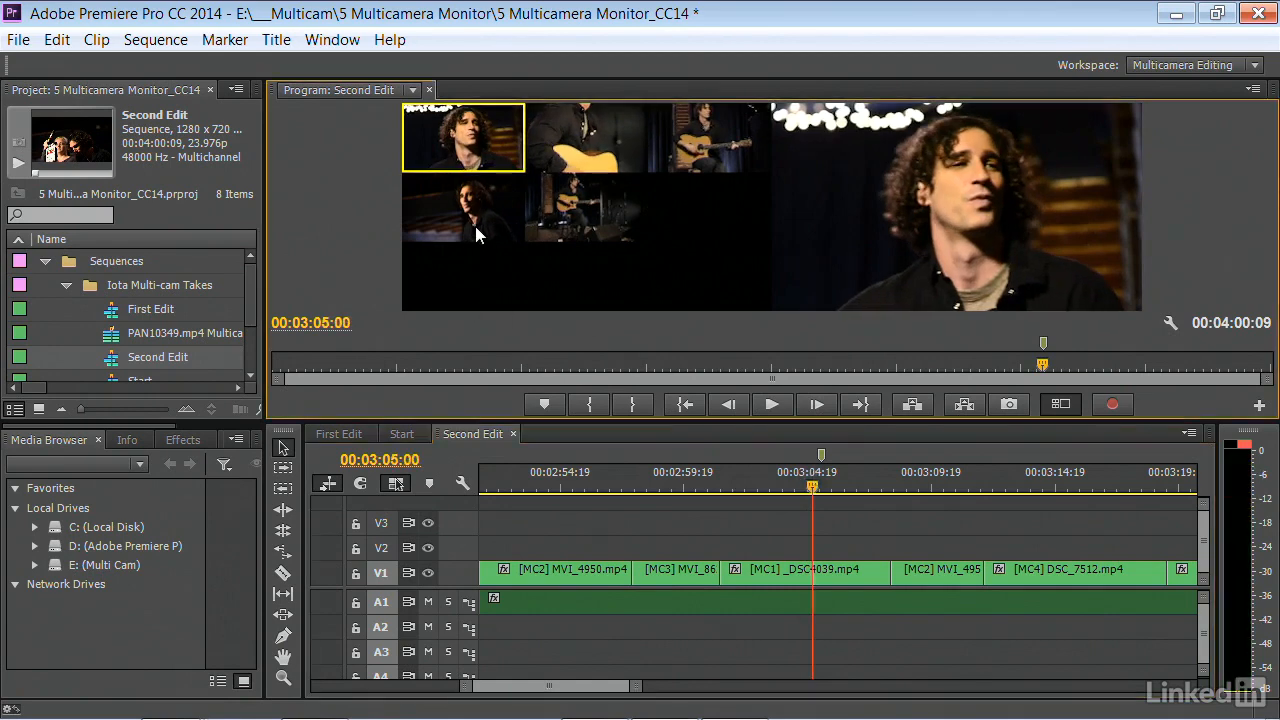
# Play the sequence from about 00:03:00 to review the switched camera angle and the cuts that follow it
pyautogui.click(694, 476)
pyautogui.press('space')
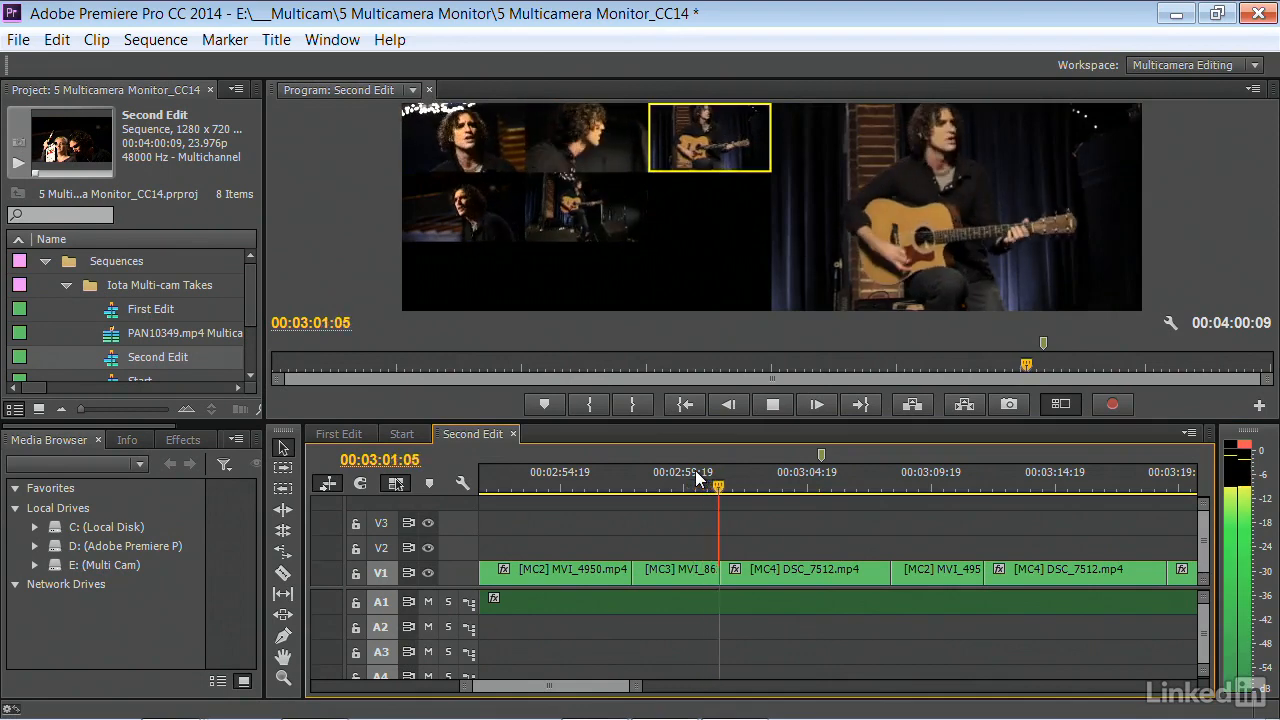
pyautogui.press('4')
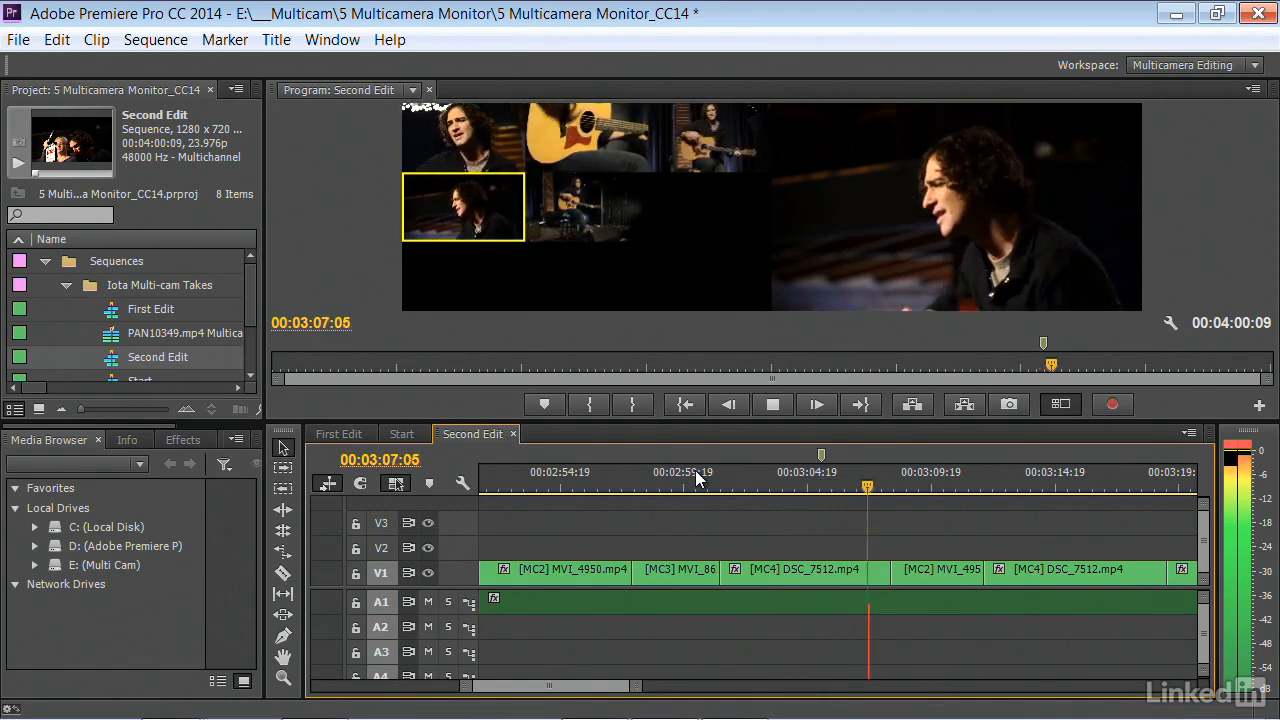
pyautogui.press('2')
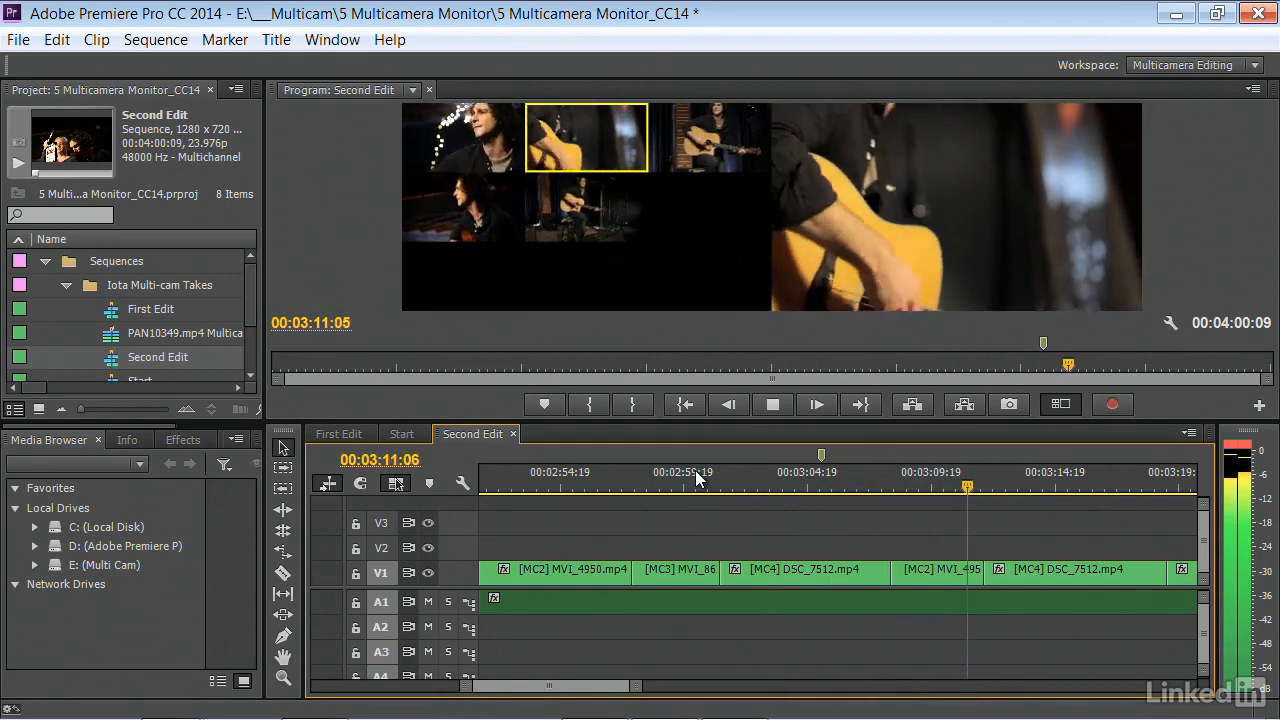
pyautogui.press('4')
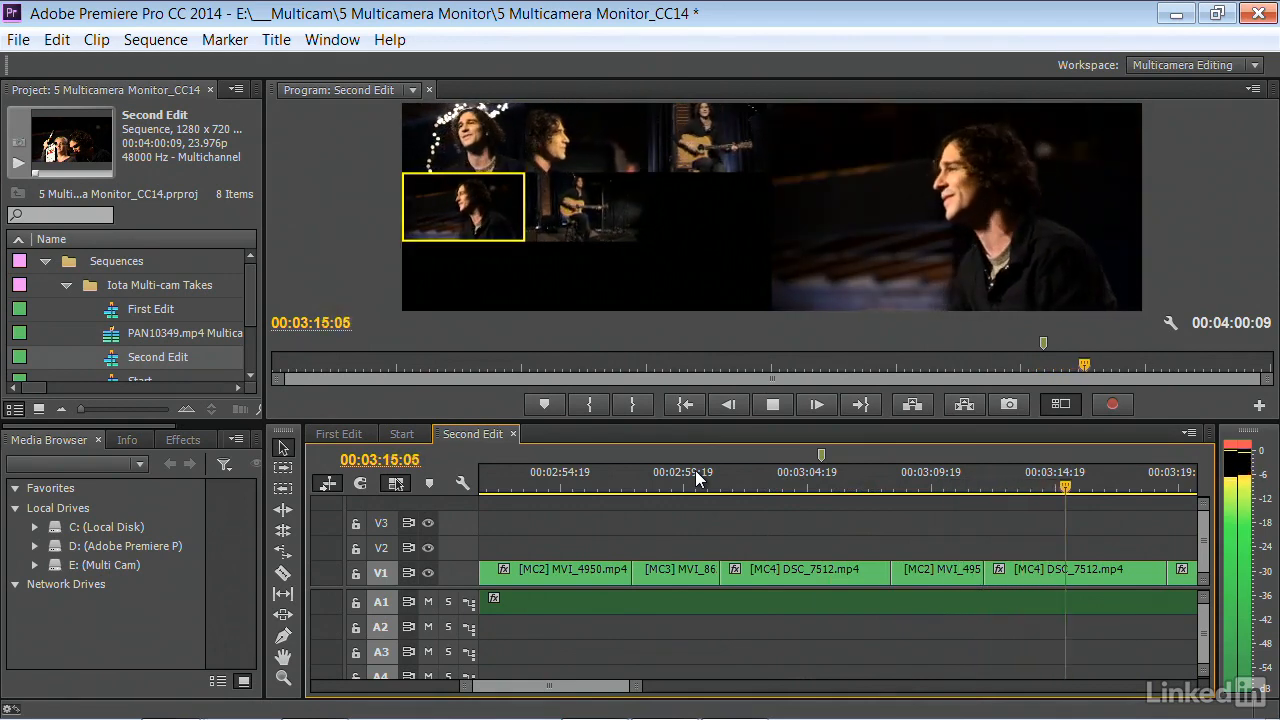
# Split the [MC4] DSC_7512.mp4 clip on V1 at 00:03:15:21 with the Razor tool and return to the Selection tool
pyautogui.press('space')
pyautogui.click(460, 145)
pyautogui.click(283, 573)
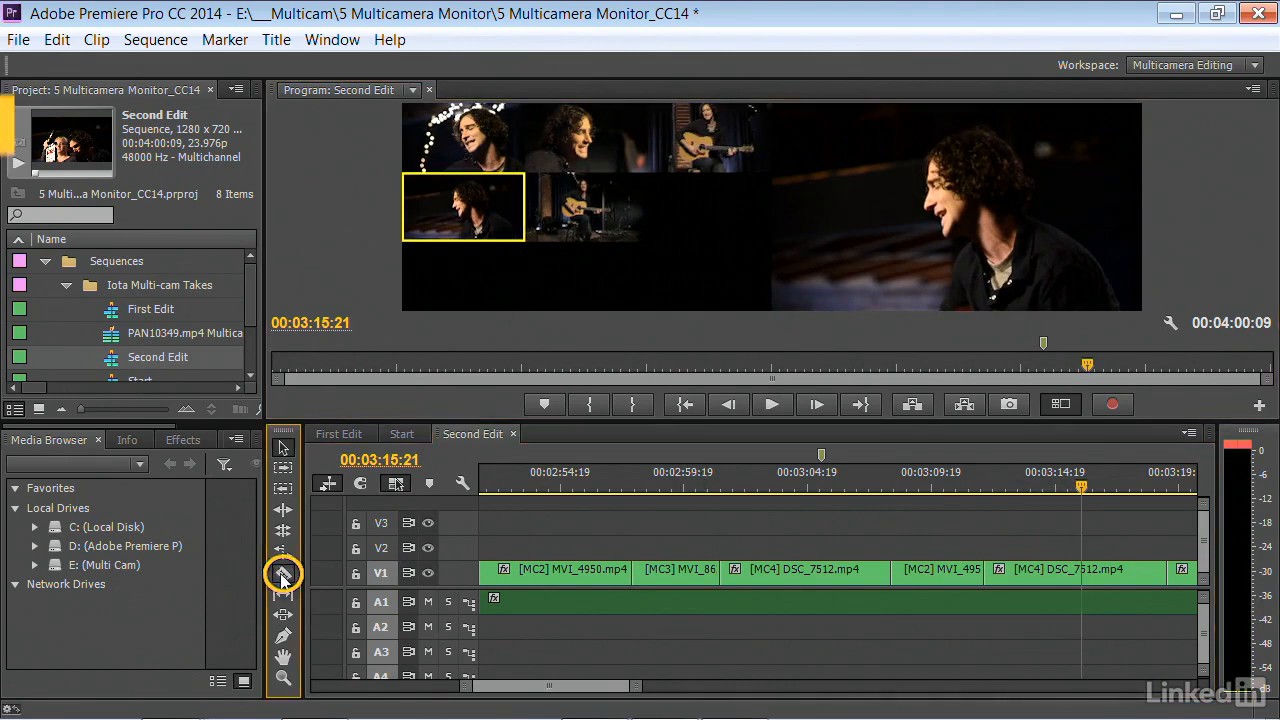
pyautogui.click(1083, 572)
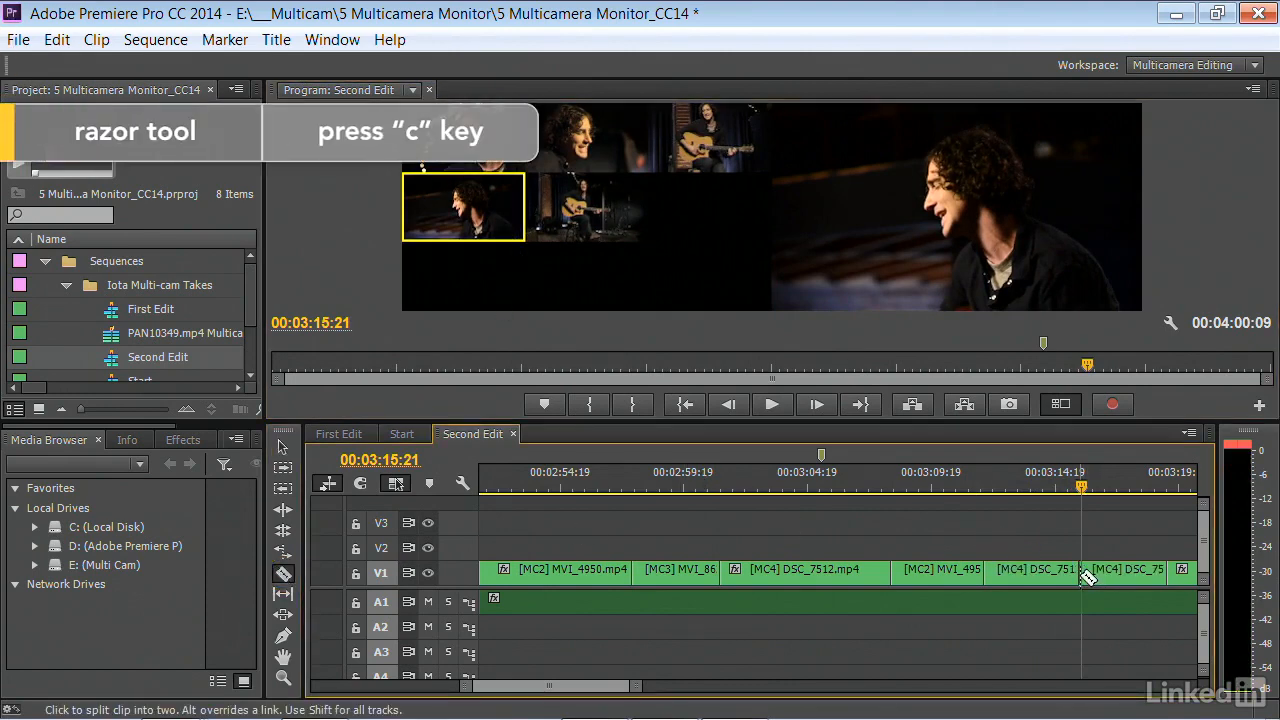
pyautogui.click(1089, 487)
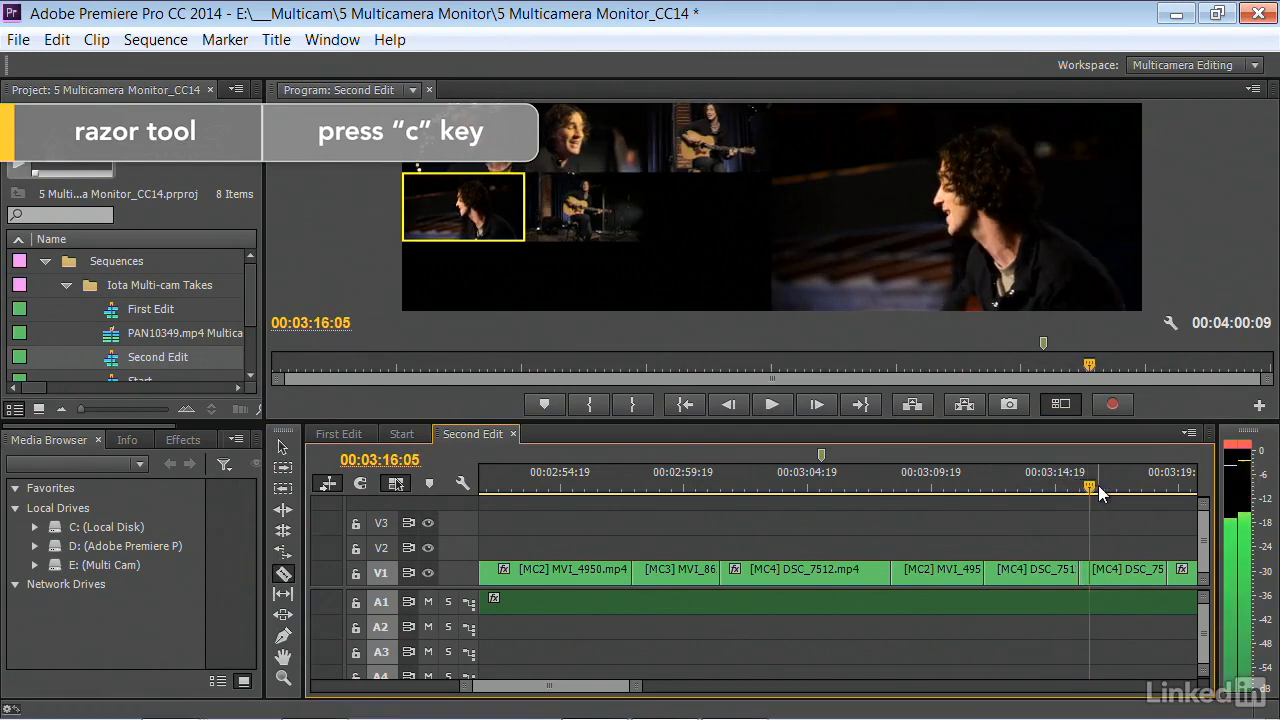
pyautogui.press('v')
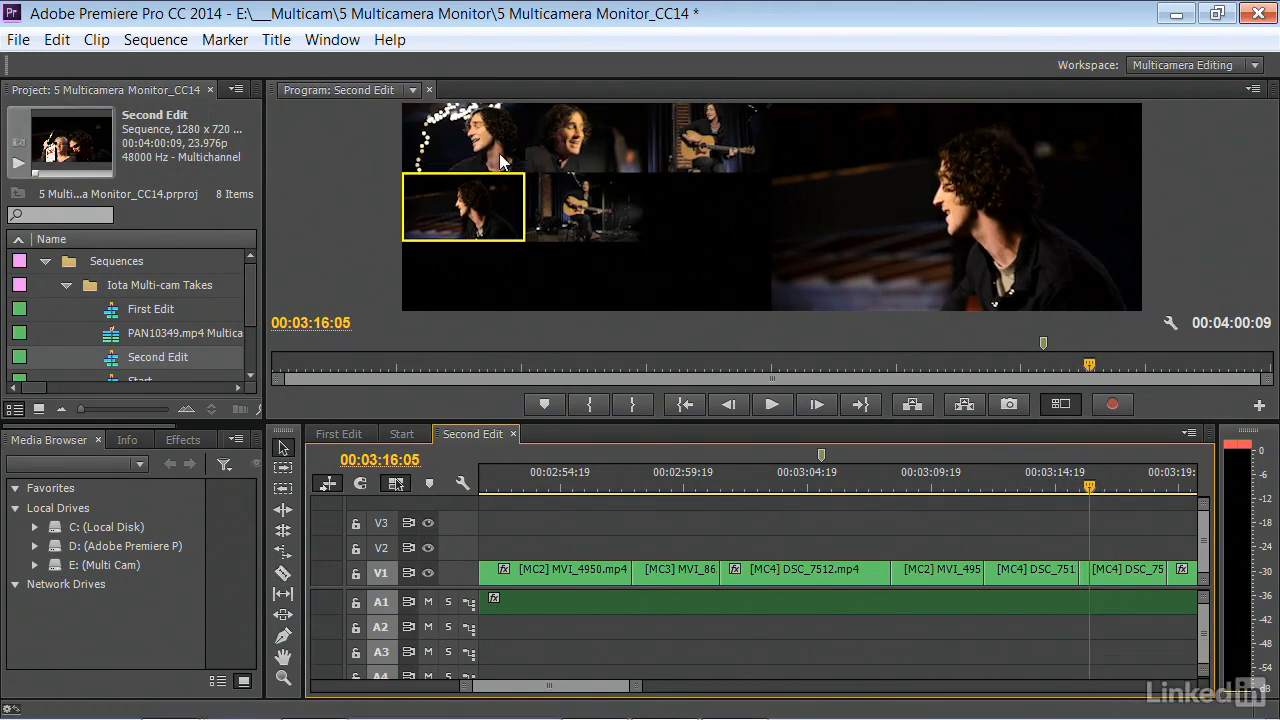
# Switch the segment after the new cut to camera 2 and play across the cut to check it
pyautogui.click(601, 136)
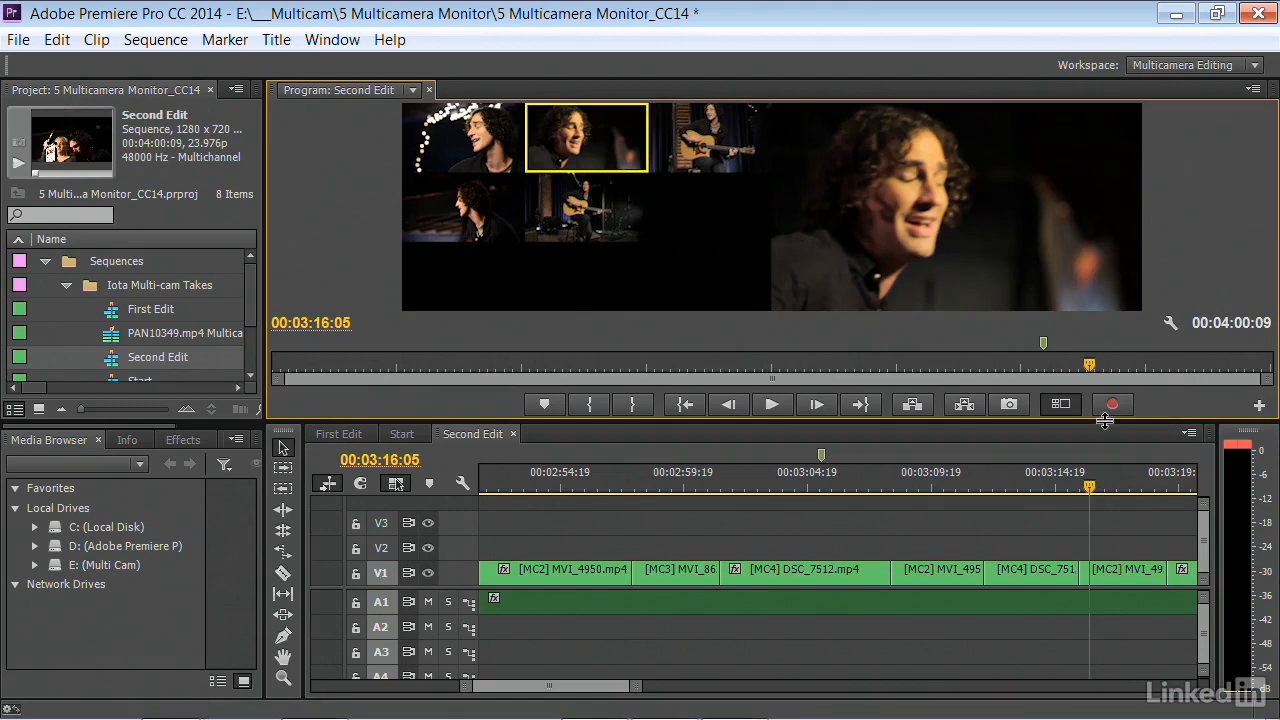
pyautogui.click(1056, 483)
pyautogui.press('space')
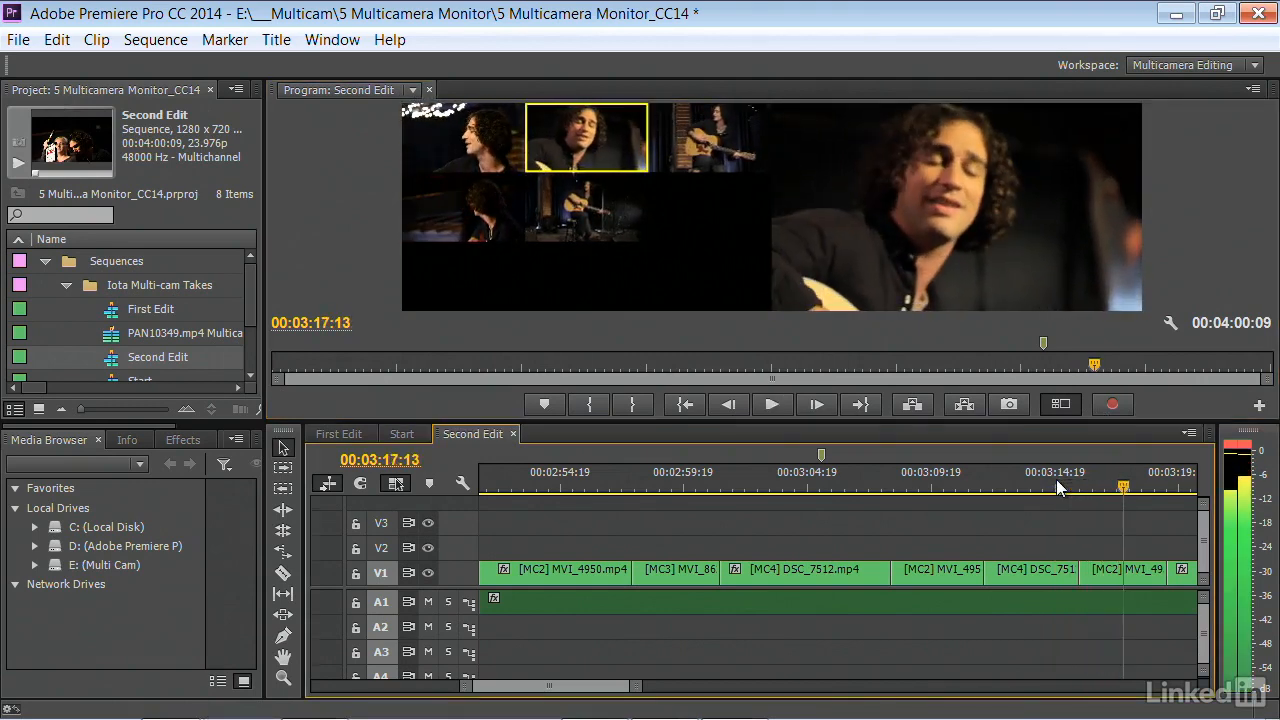
pyautogui.press('space')
# Change the segment after the new cut to camera 3 and play across the cut from 00:03:15:05
pyautogui.click(1112, 480)
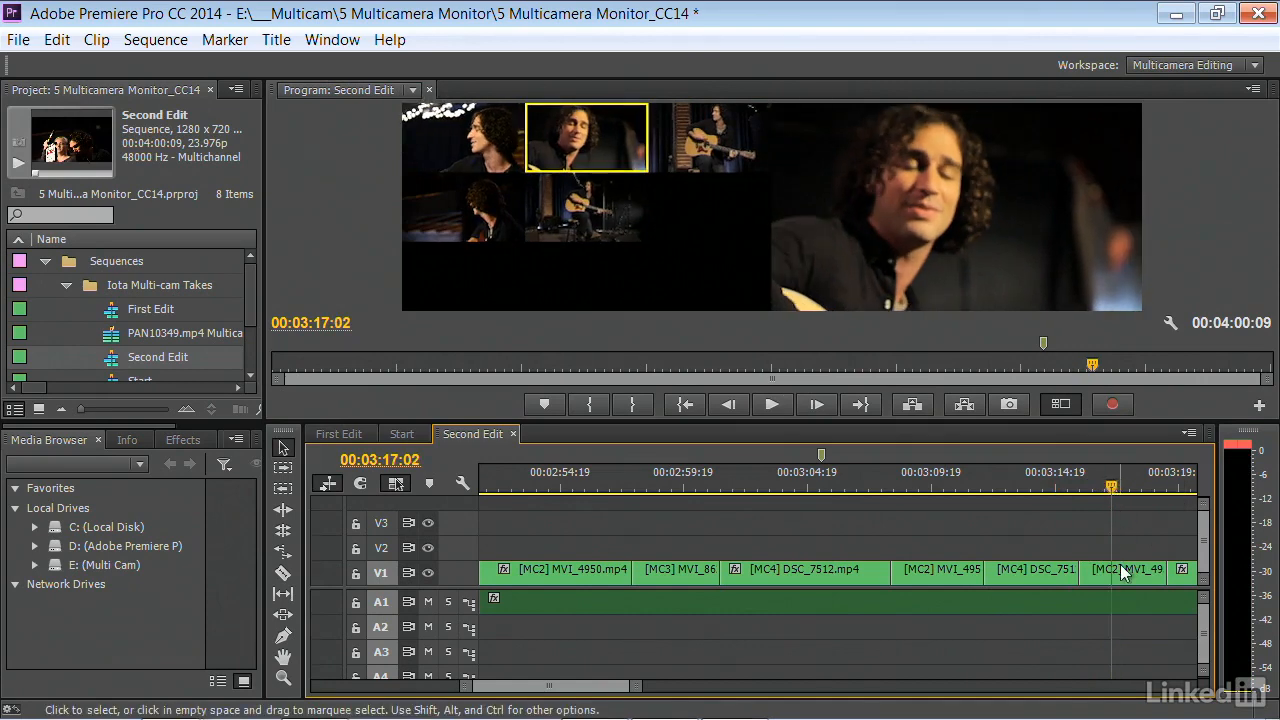
pyautogui.press('3')
pyautogui.click(1065, 485)
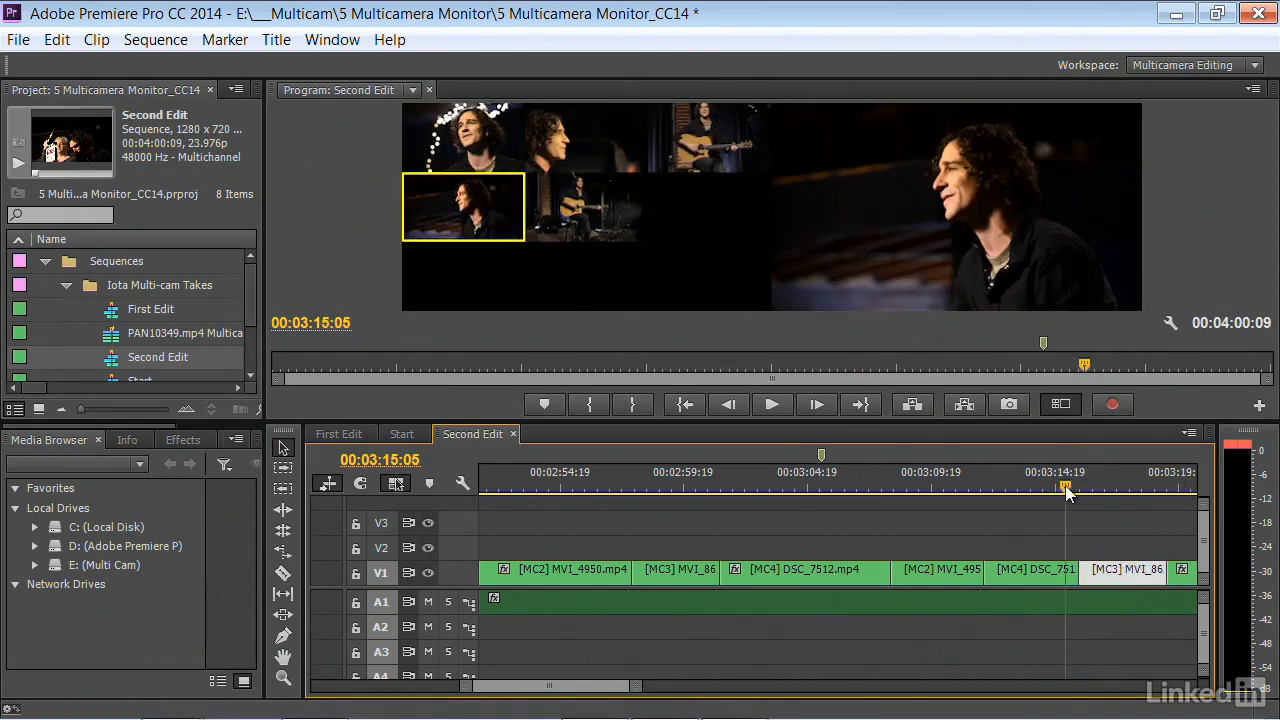
pyautogui.press('space')
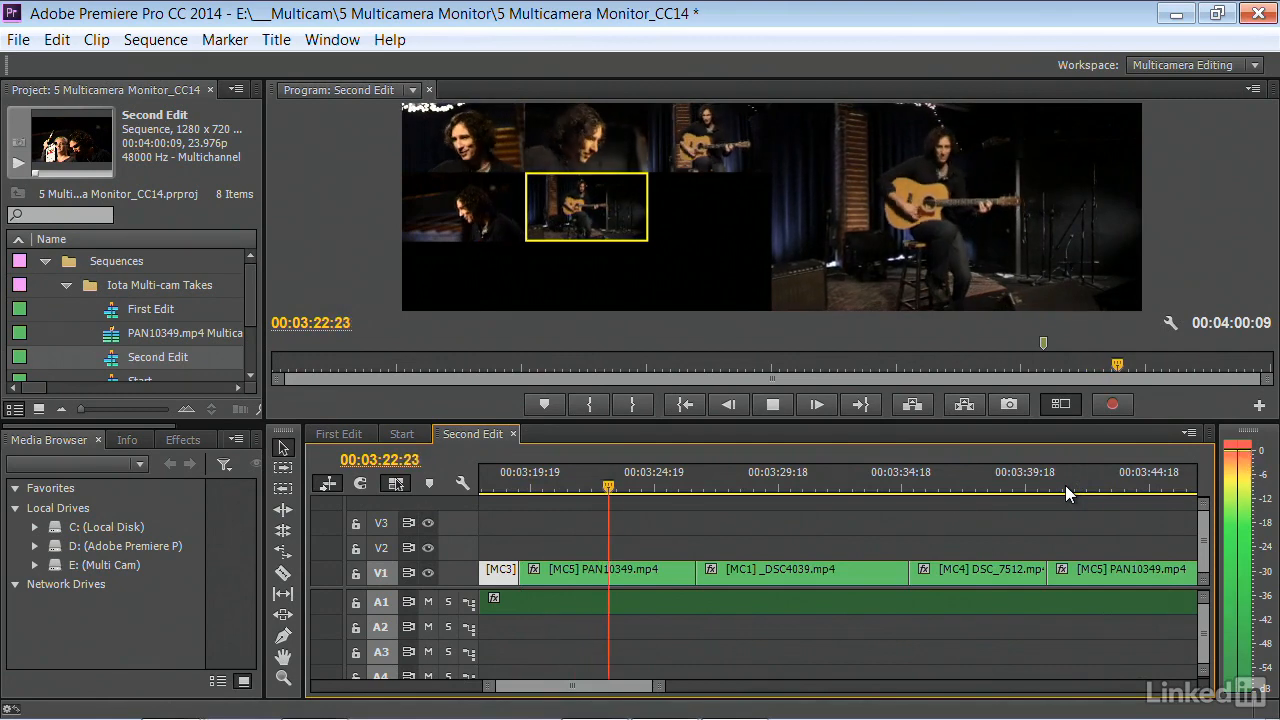
pyautogui.press('space')
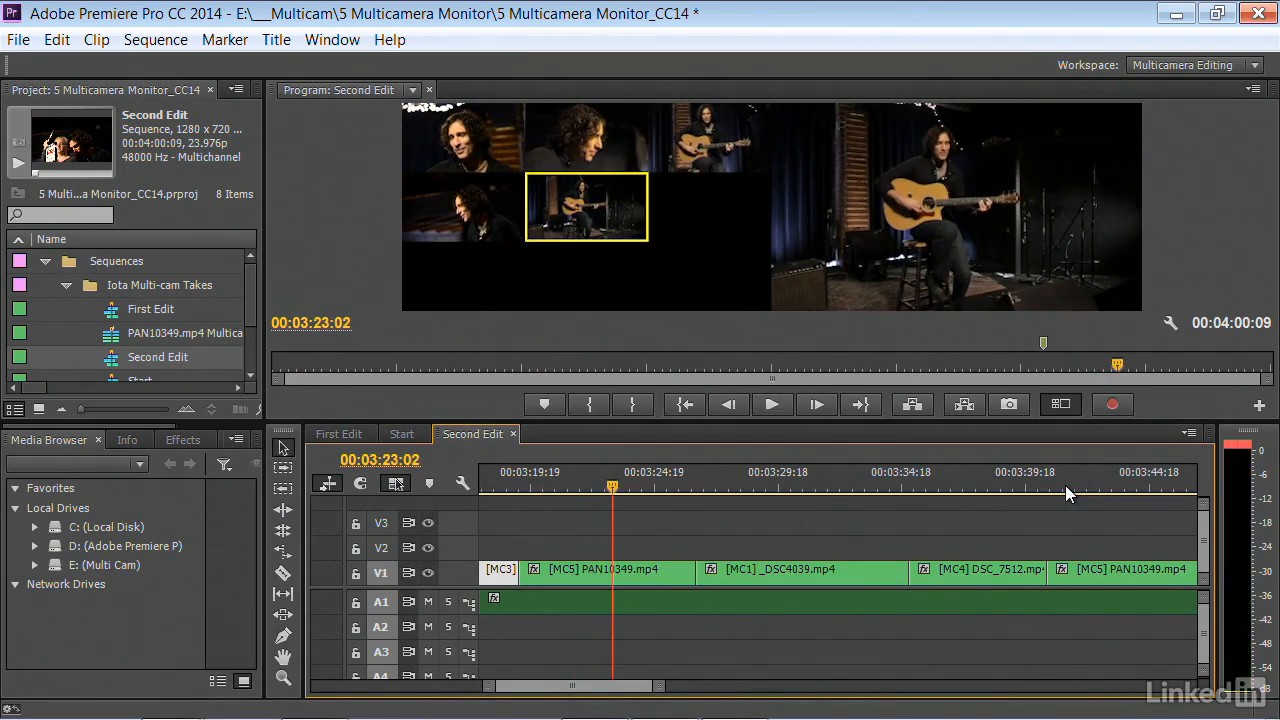
# Step back through the edit points to the opening clips of the sequence
pyautogui.press('Up')
pyautogui.press('Up')
pyautogui.press('Up')
pyautogui.press('Up')
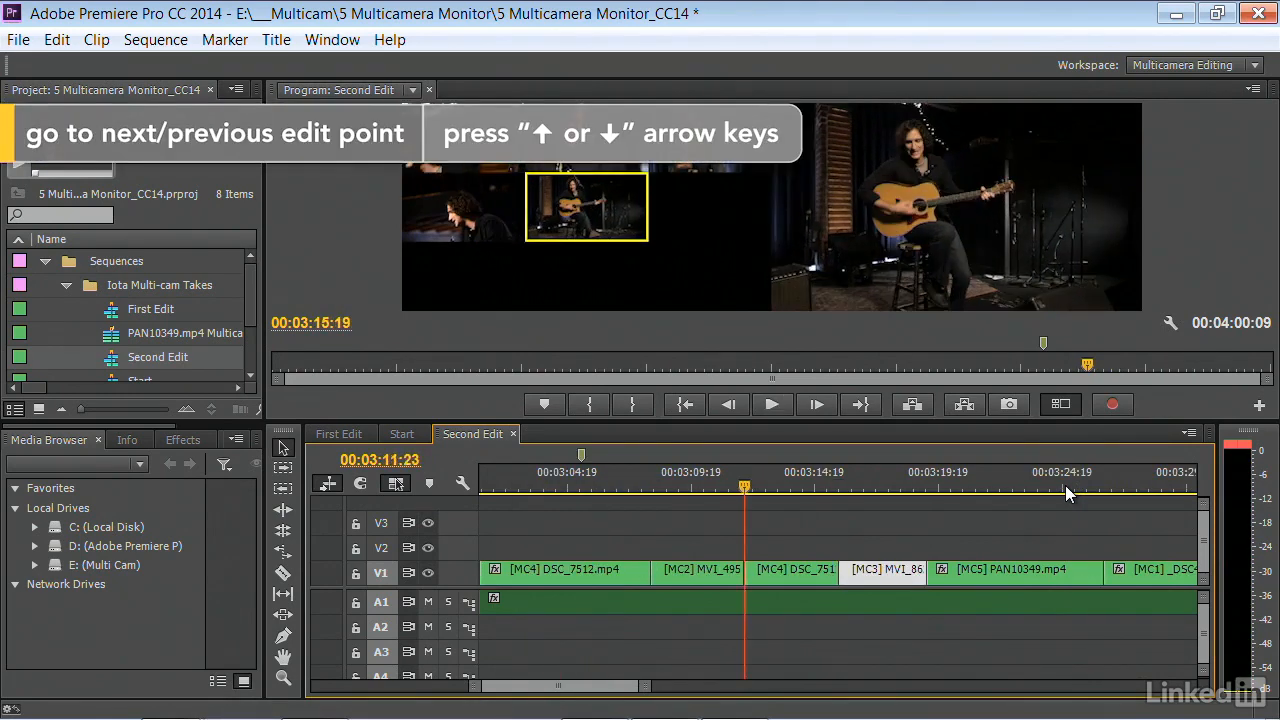
pyautogui.press('Up')
pyautogui.press('Up')
pyautogui.press('Up')
pyautogui.press('Up')
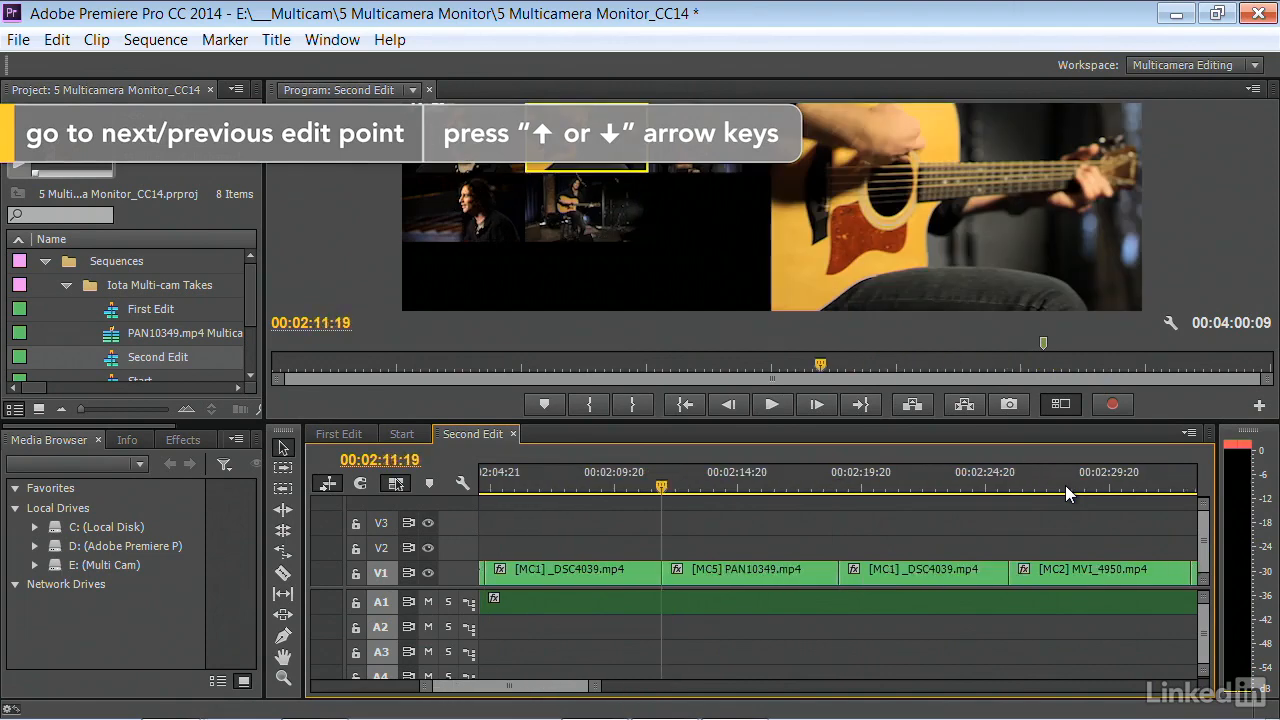
pyautogui.press('Up')
pyautogui.press('Up')
pyautogui.press('Up')
pyautogui.press('Up')
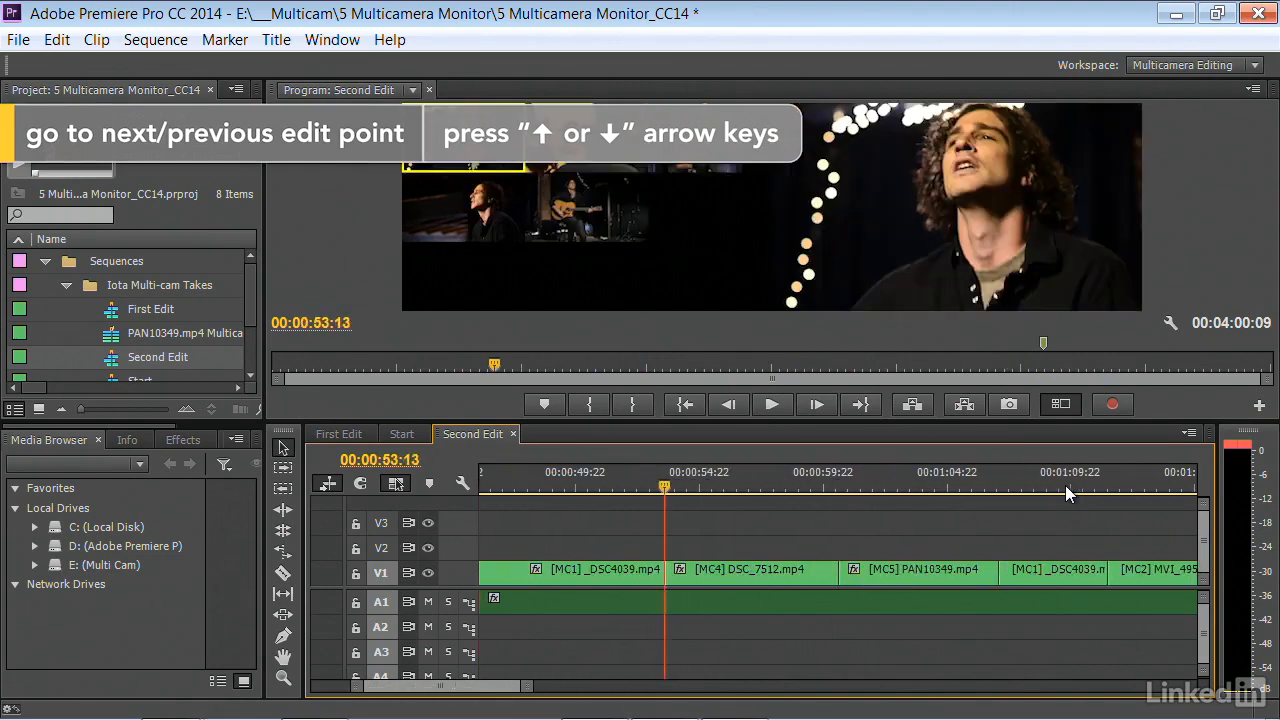
pyautogui.press('Up')
pyautogui.press('Up')
pyautogui.press('Up')
pyautogui.press('Up')
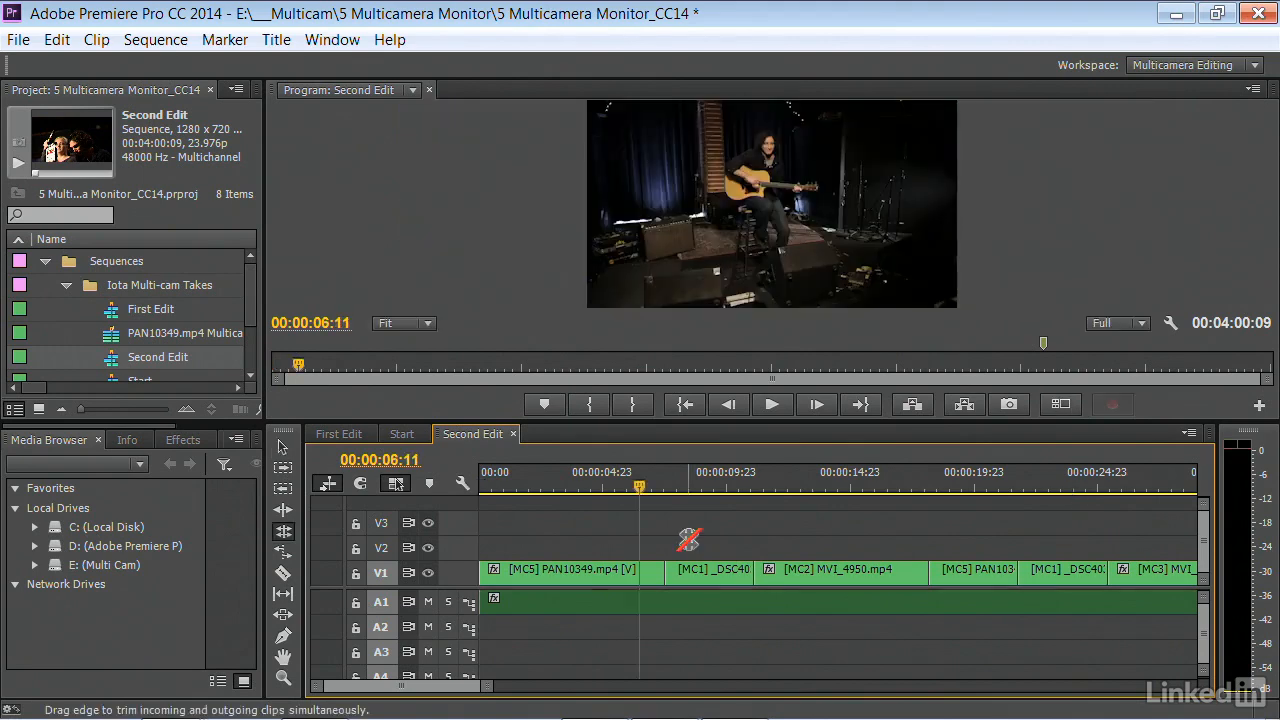
# Roll the edit between the opening [MC5] PAN10349.mp4 and [MC1] _DSC4039.mp4 clips to the playhead at 00:00:07:18
pyautogui.click(283, 529)
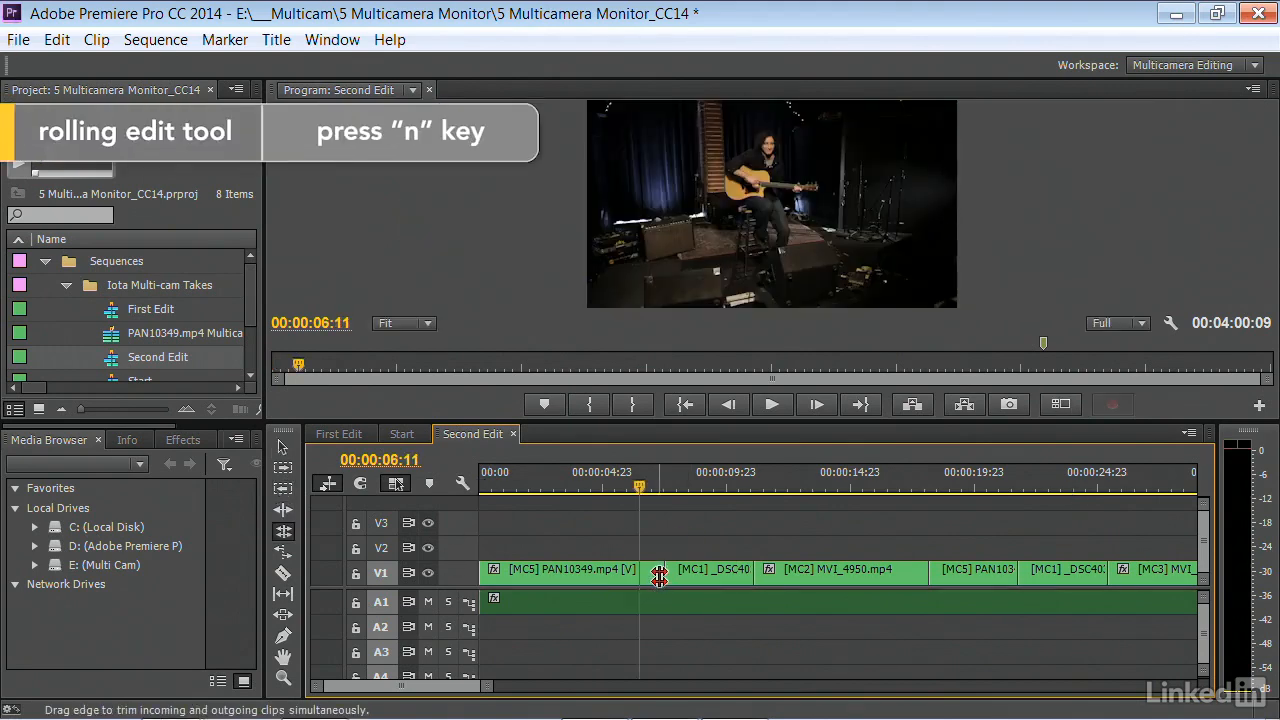
pyautogui.press('space')
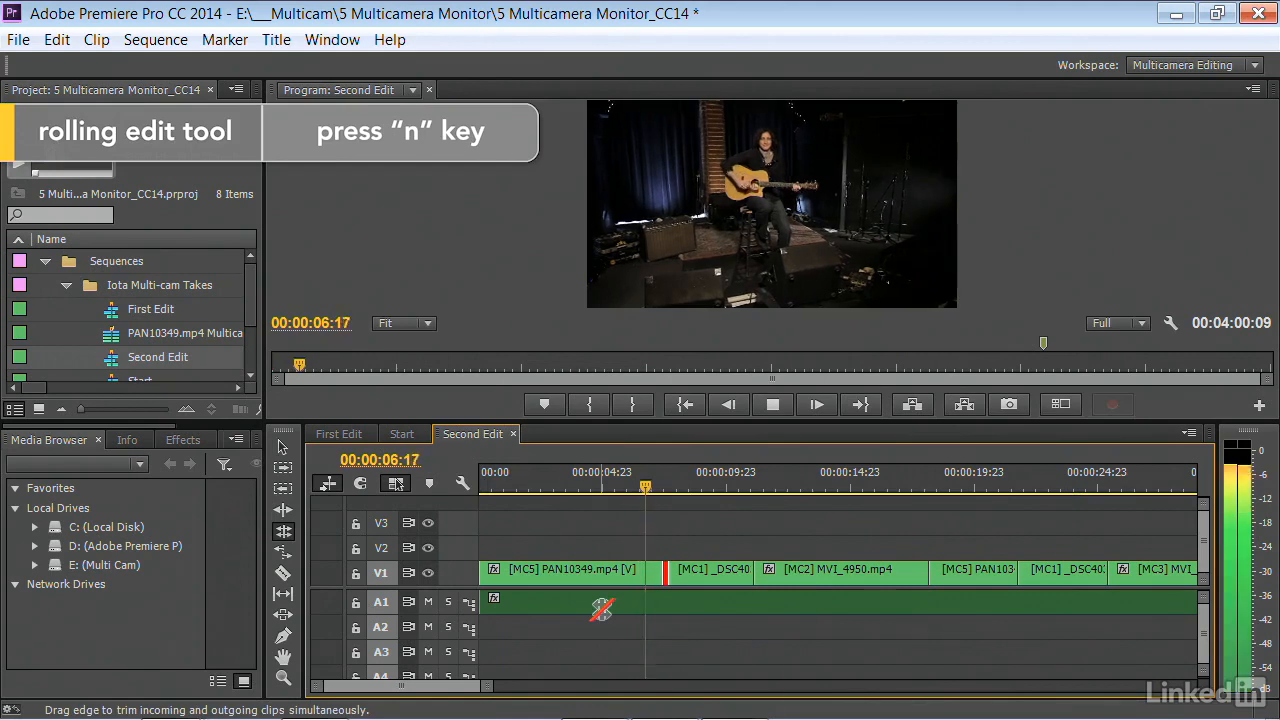
pyautogui.press('space')
pyautogui.press('e')
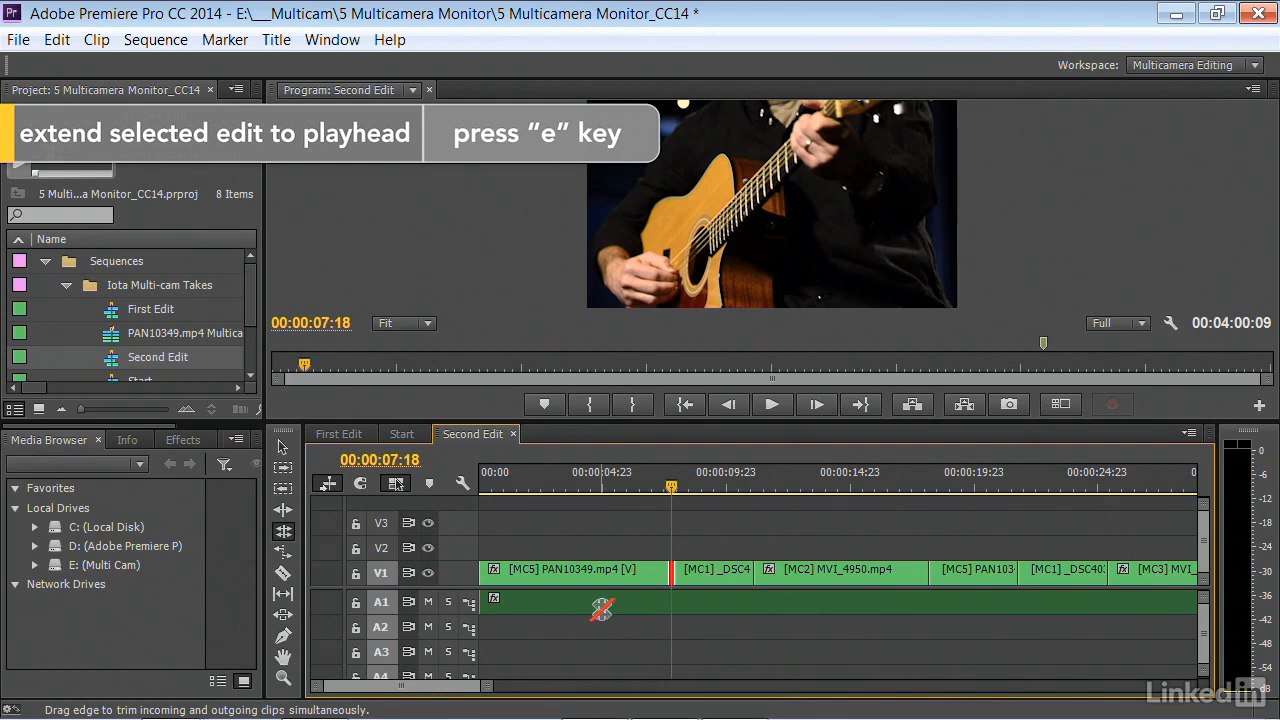
# Roll the edit between the first [MC1] and [MC2] clips to 00:00:12:04, play it back, and roll it to 00:00:11:05
pyautogui.press('Down')
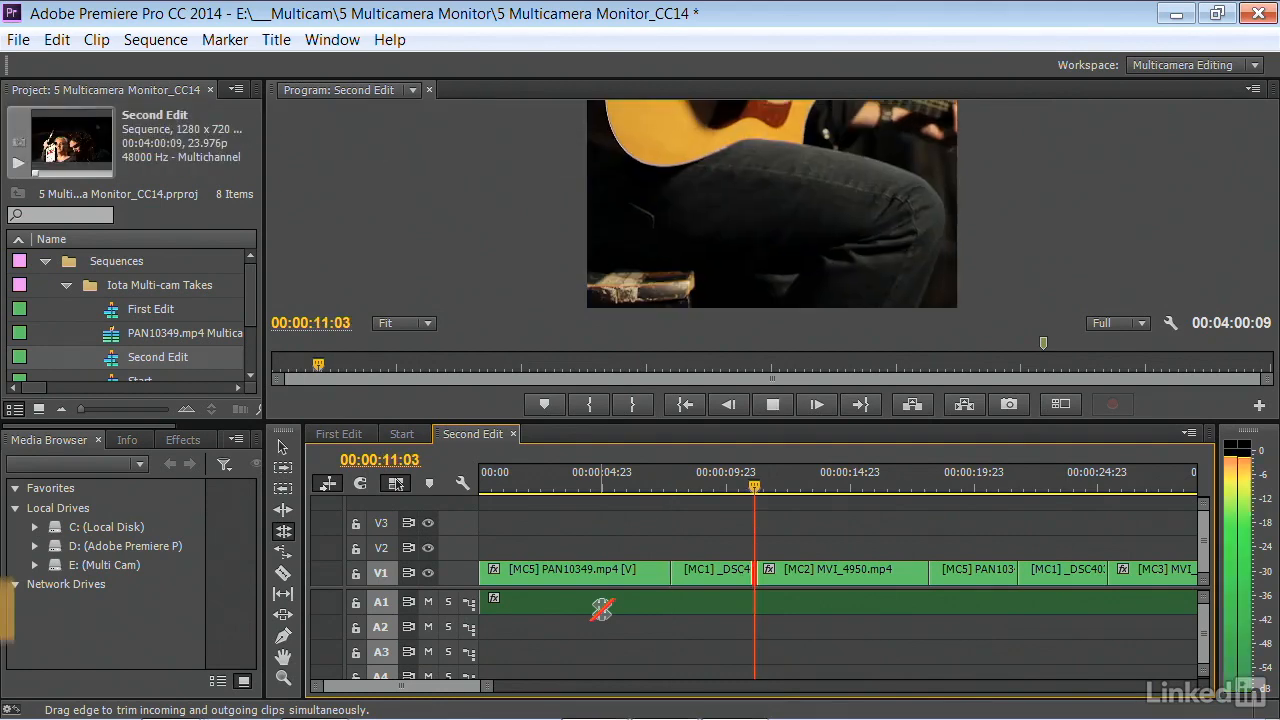
pyautogui.press('space')
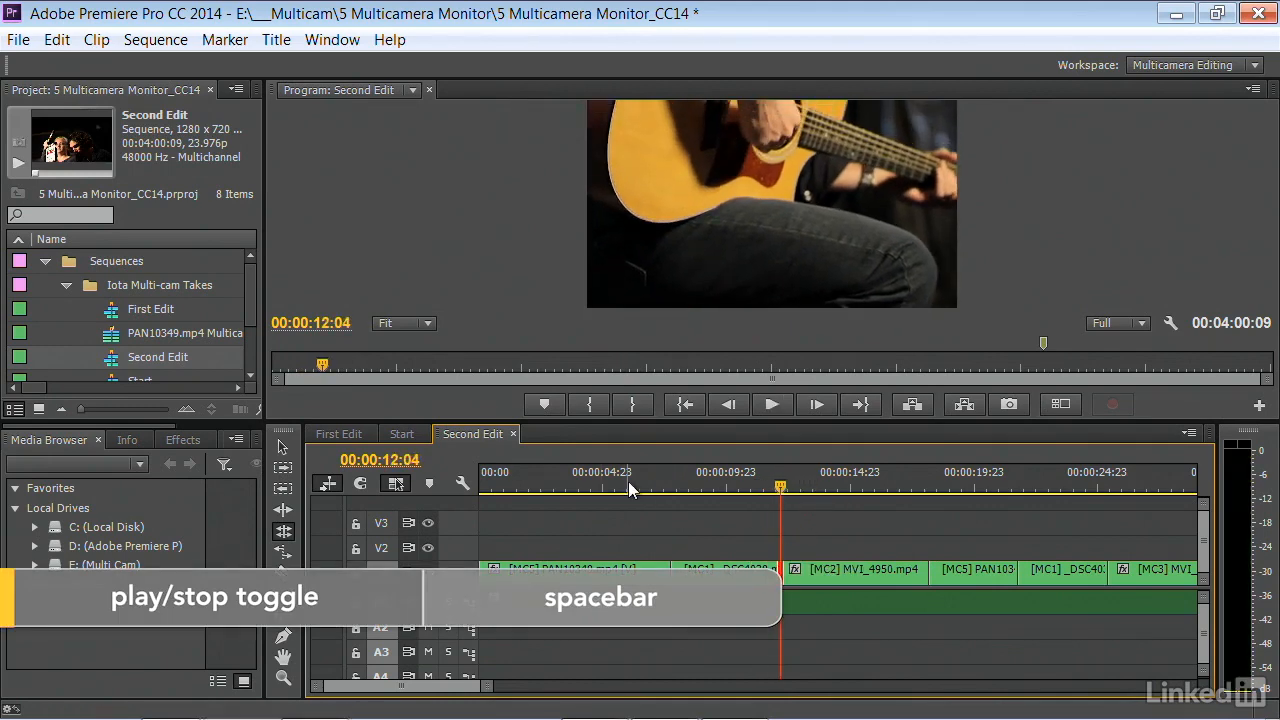
pyautogui.click(556, 481)
pyautogui.press('space')
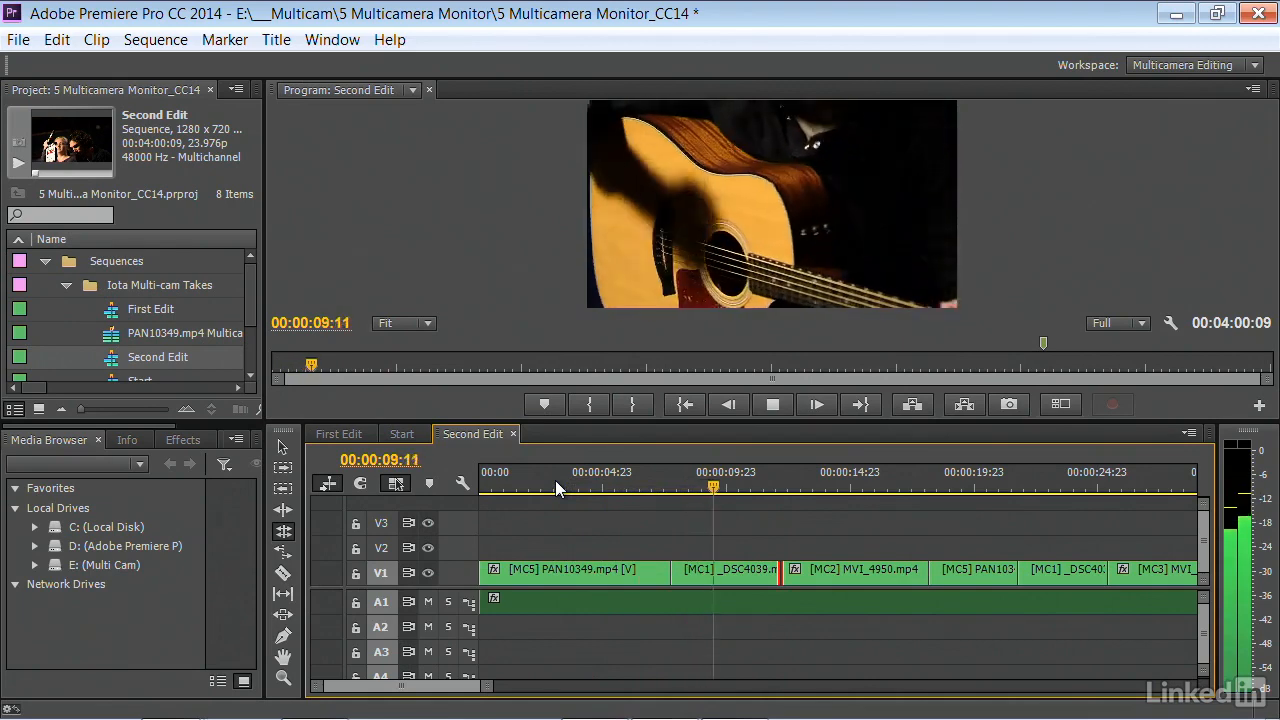
pyautogui.press('space')
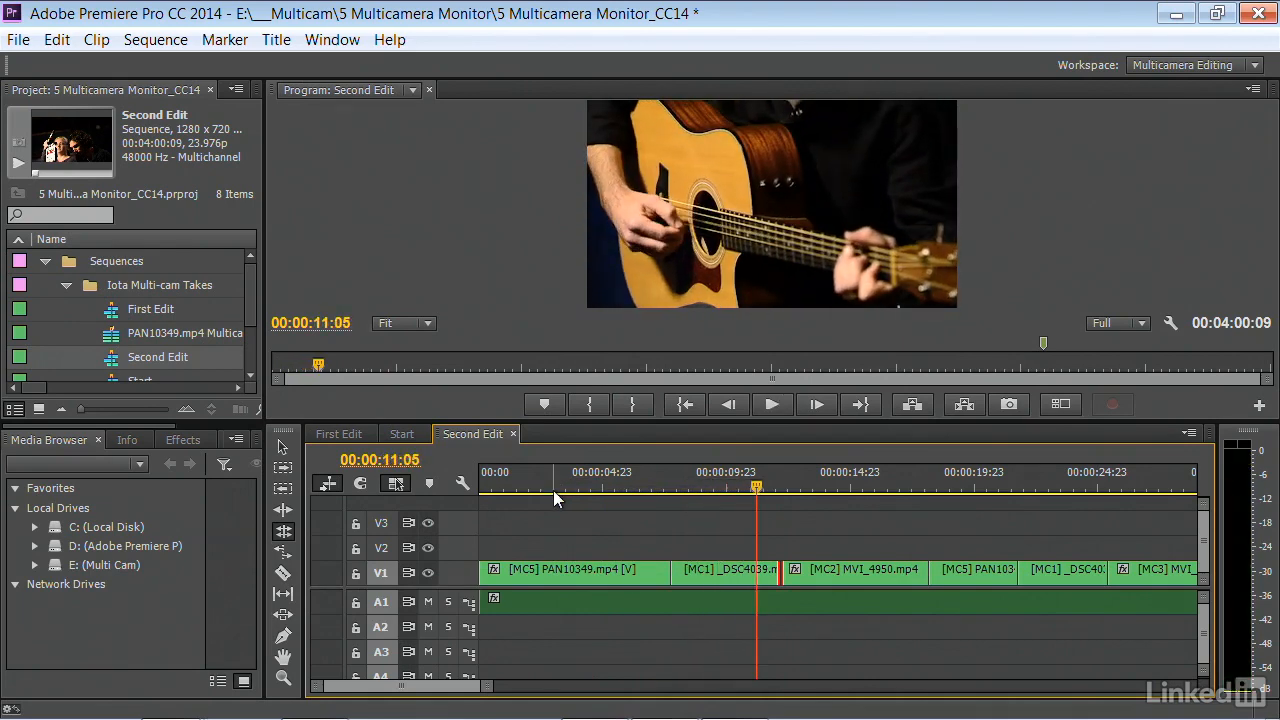
pyautogui.press('e')
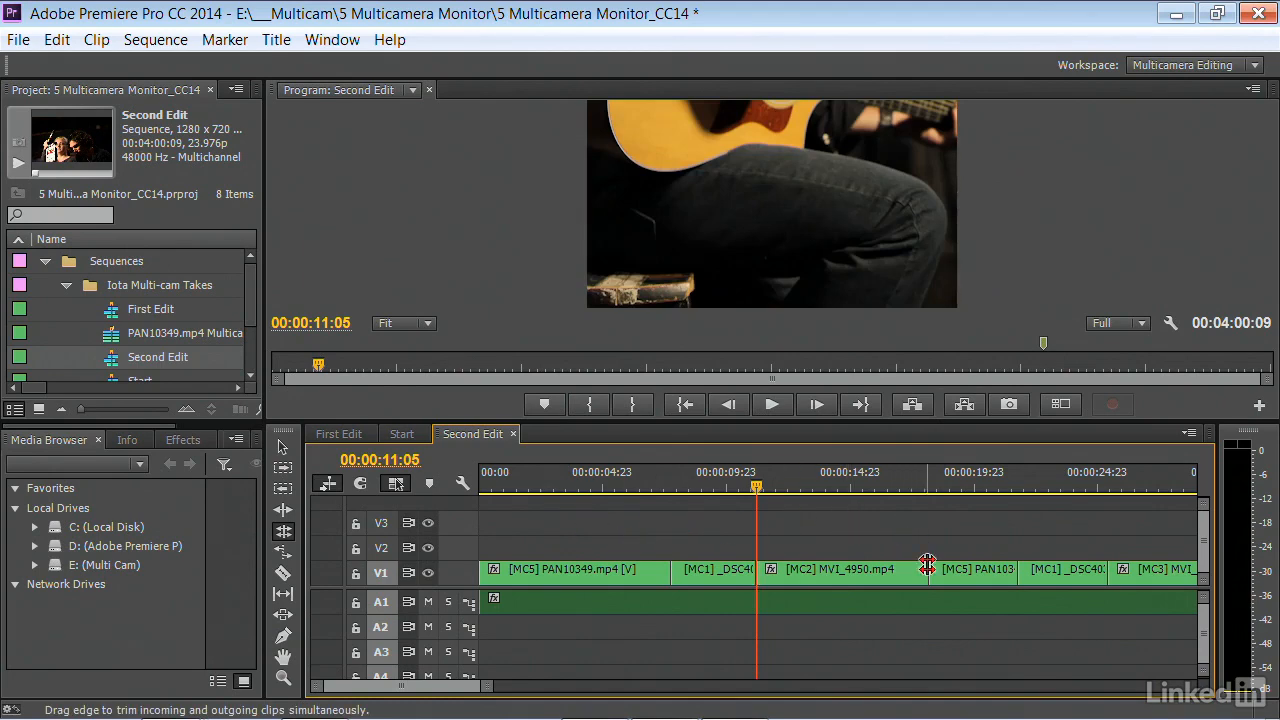
# Play up to the selected edit between the [MC2] MVI_4950.mp4 and [MC5] clips, stopping at 00:00:18:04
pyautogui.press('space')
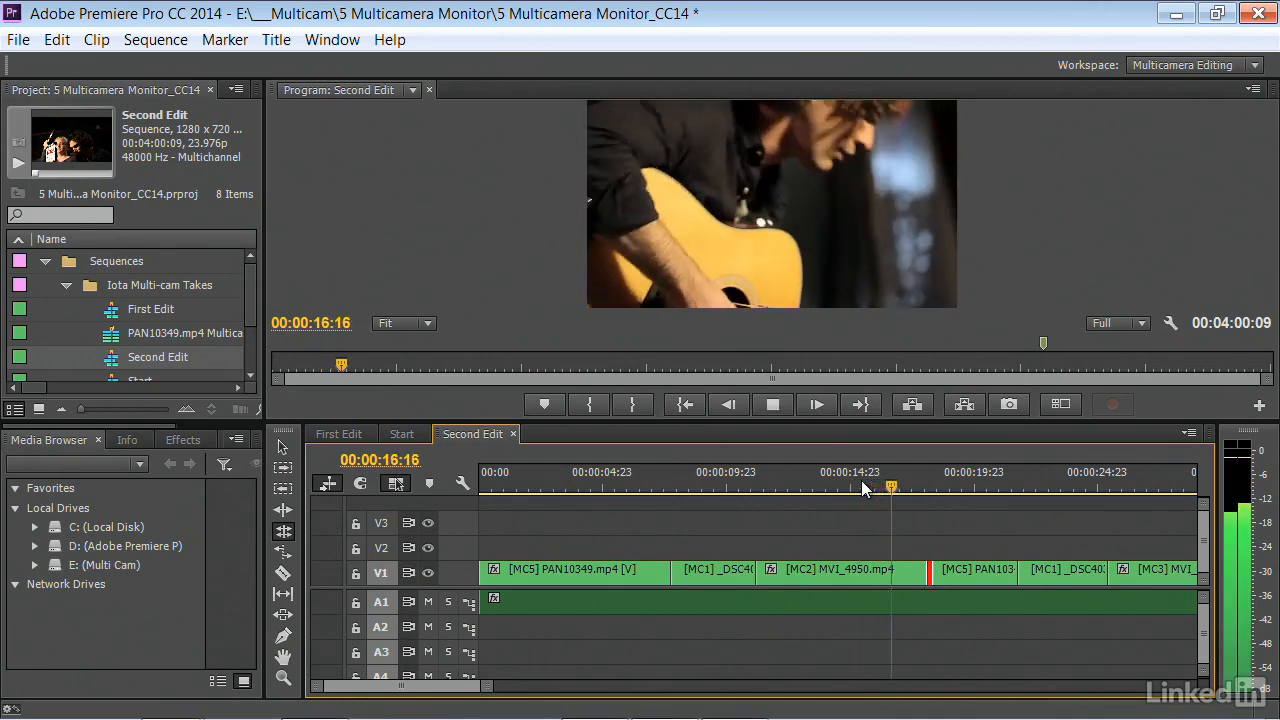
pyautogui.press('space')
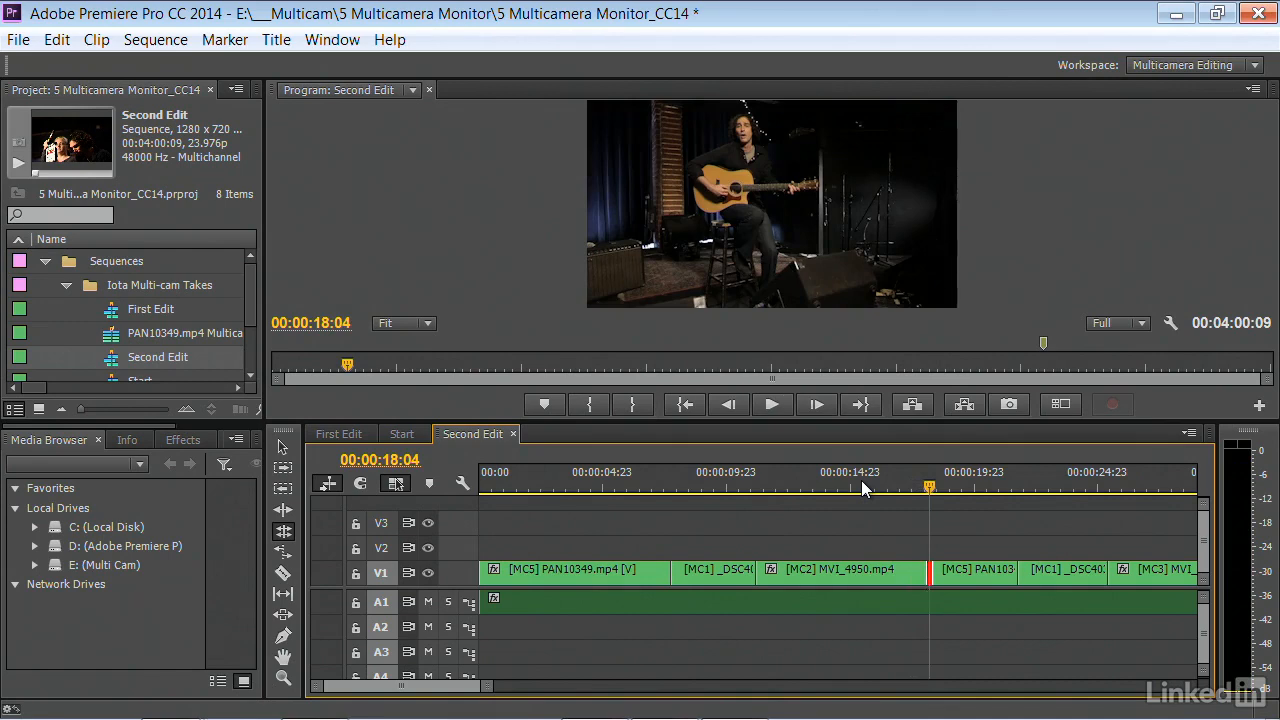
# Play on past the [MC5] clip and roll the edit between the [MC1] _DSC and [MC3] clips to 00:00:24:20
pyautogui.press('space')
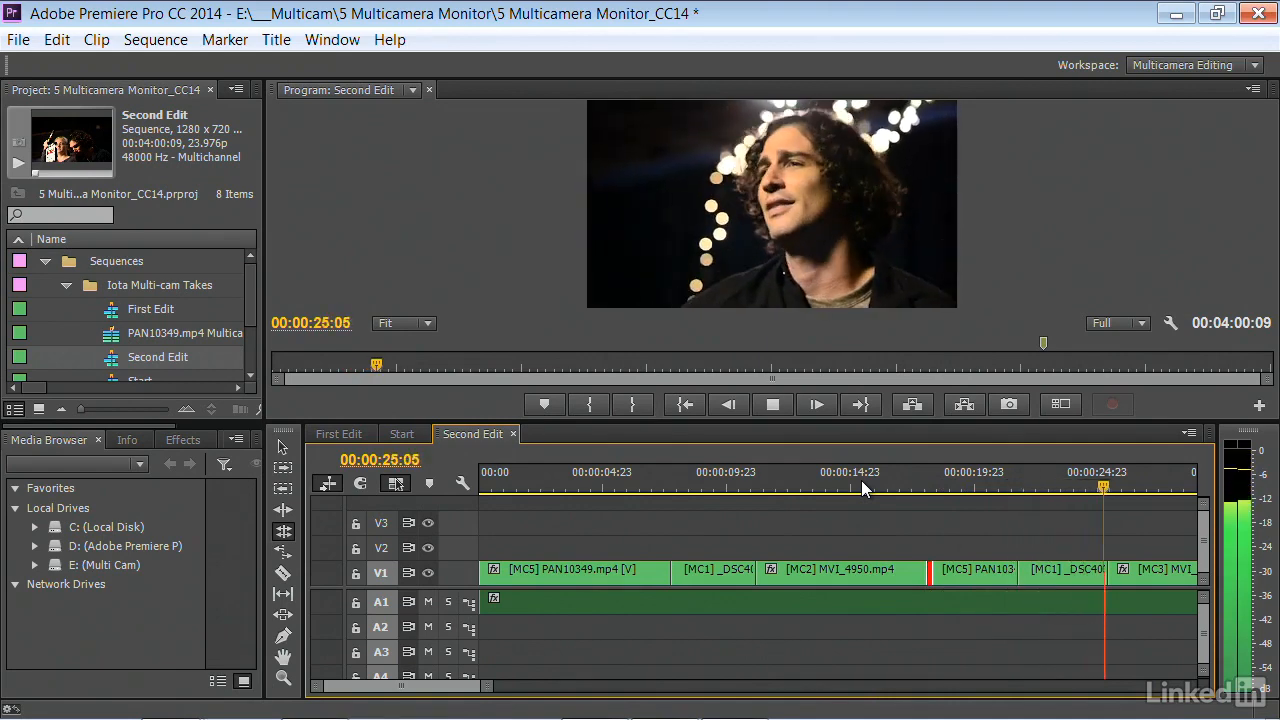
pyautogui.press('space')
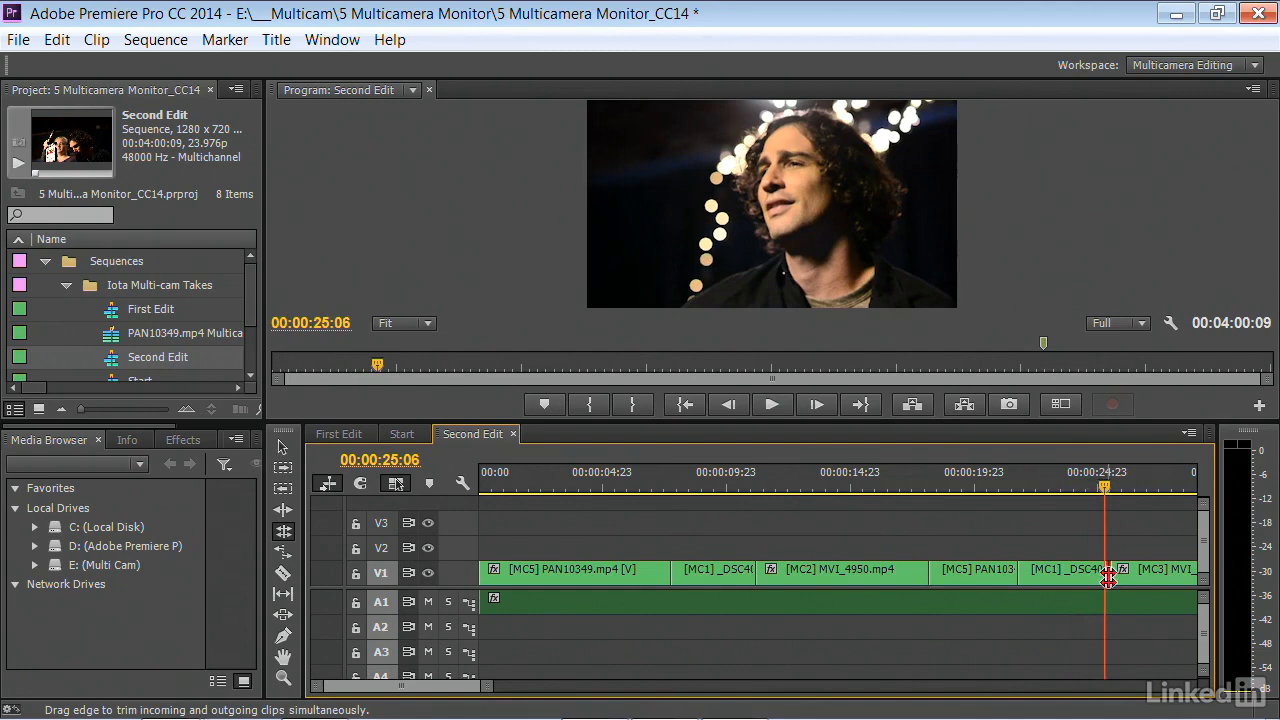
pyautogui.moveTo(1104, 482); pyautogui.dragTo(1094, 482)
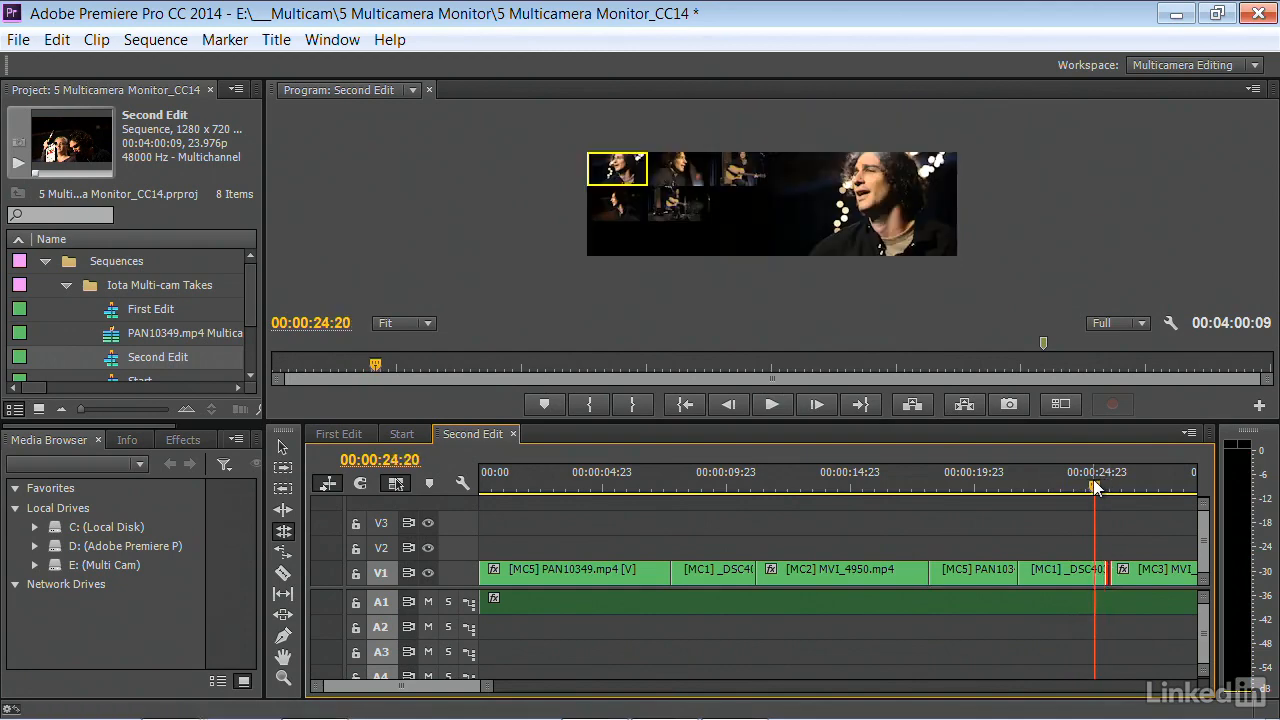
pyautogui.press('e')
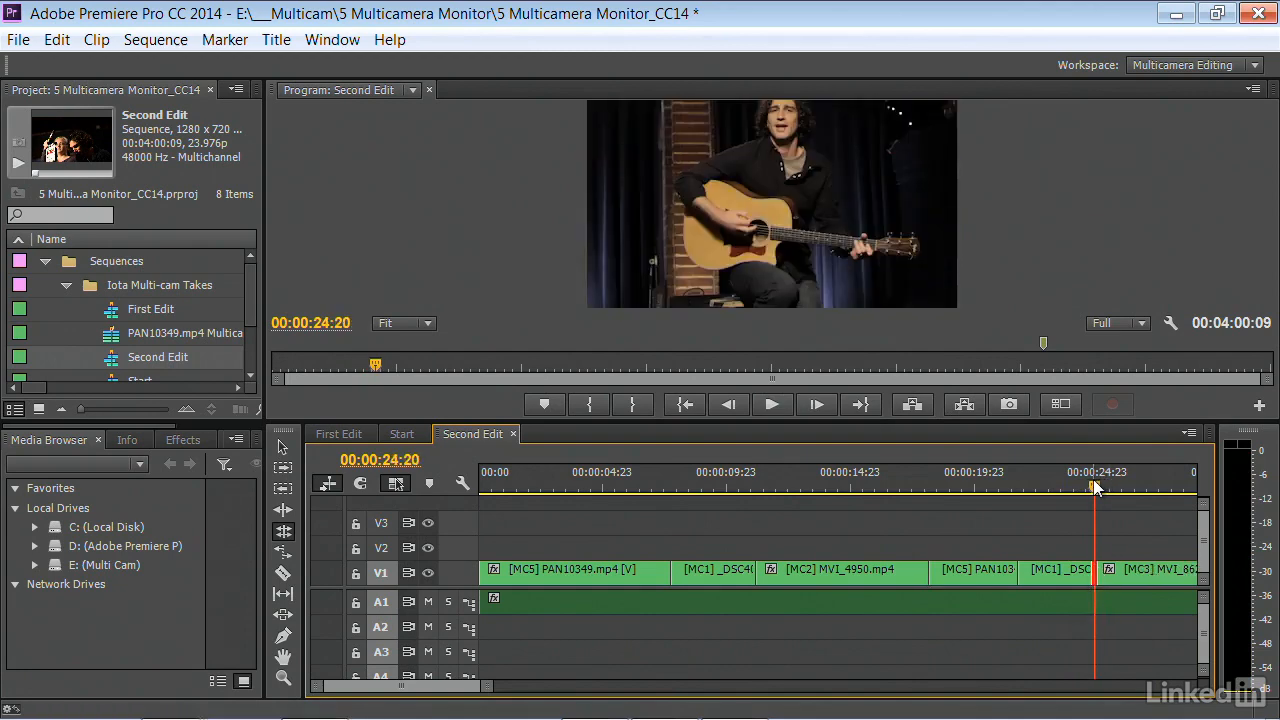
# Trim the edit between the second [MC5] and [MC1] clips with frame-by-frame rolls, back 3 frames and forward again to 00:00:21:22
pyautogui.click(1033, 486)
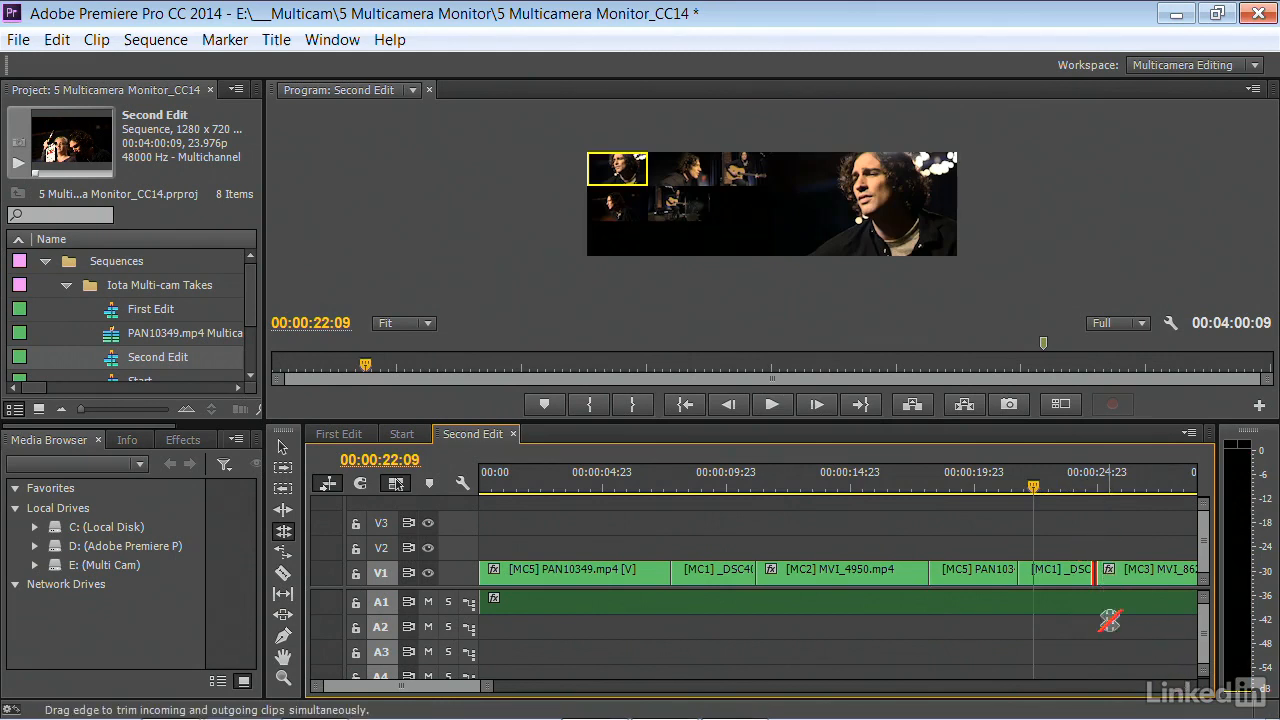
pyautogui.click(1021, 570)
pyautogui.click(751, 154)
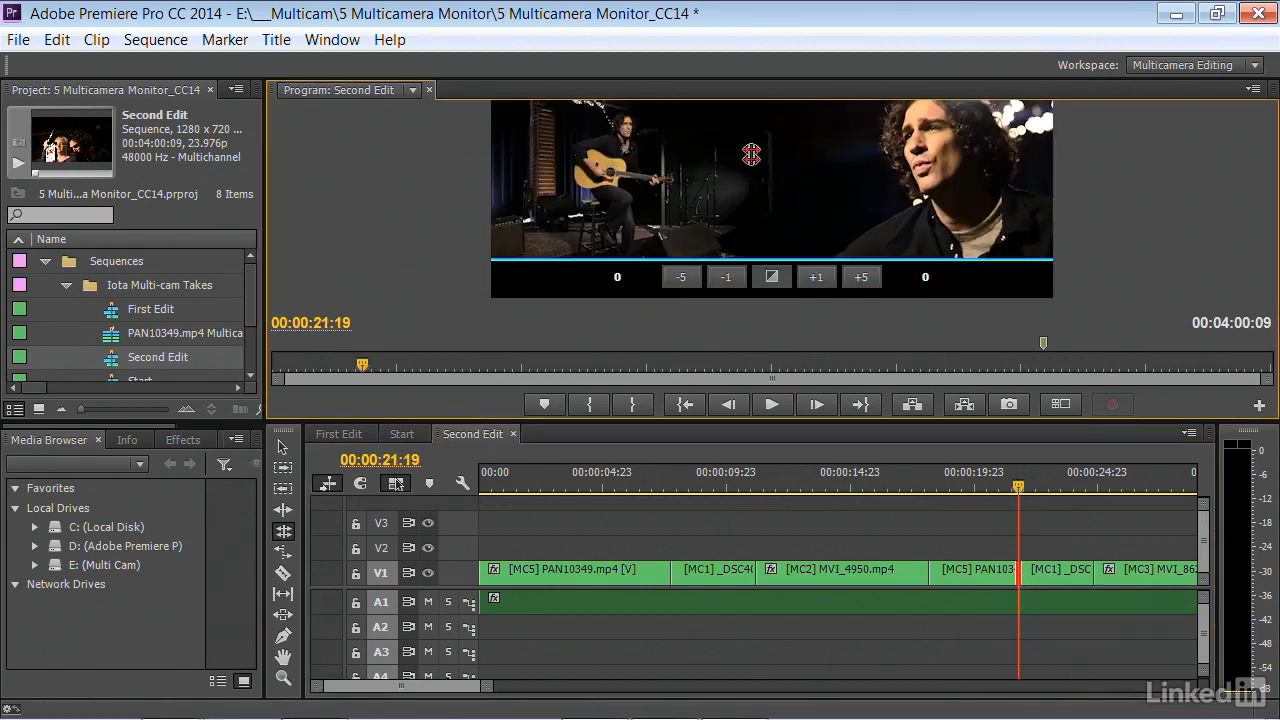
pyautogui.click(725, 277)
pyautogui.click(725, 277)
pyautogui.click(725, 277)
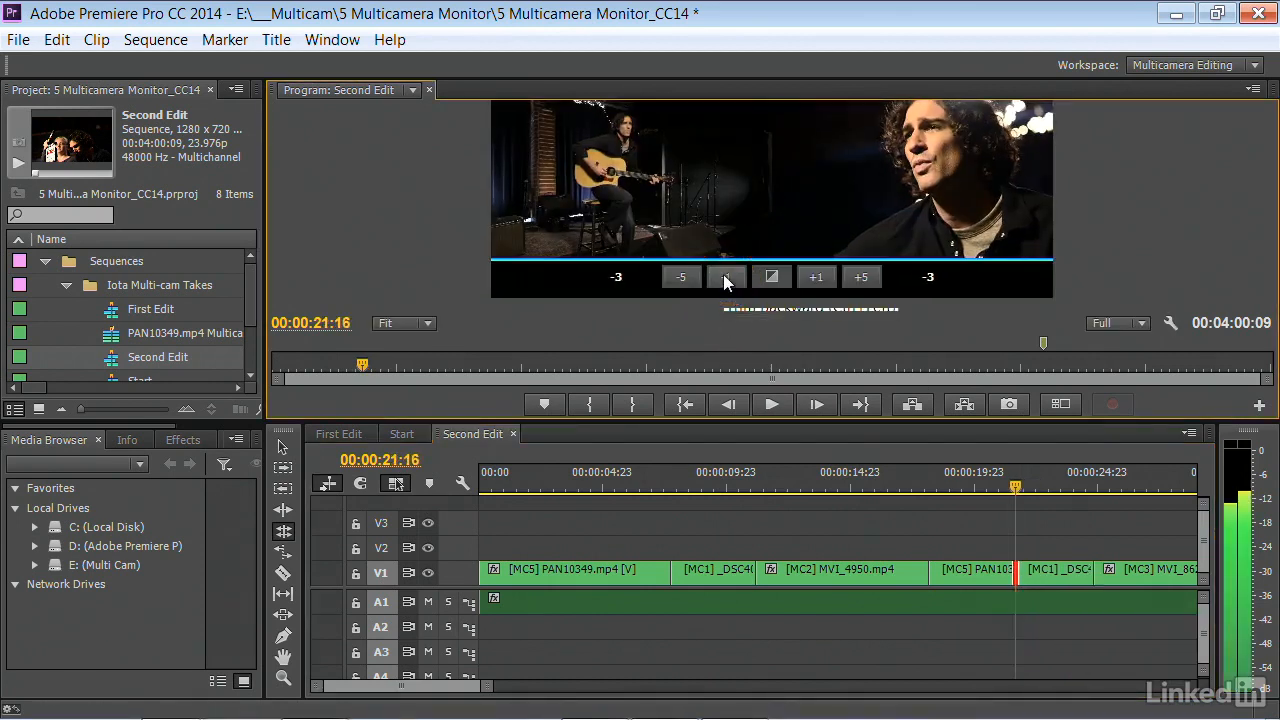
pyautogui.click(808, 279)
pyautogui.click(808, 279)
pyautogui.click(808, 279)
pyautogui.click(808, 279)
pyautogui.click(808, 279)
pyautogui.click(808, 279)
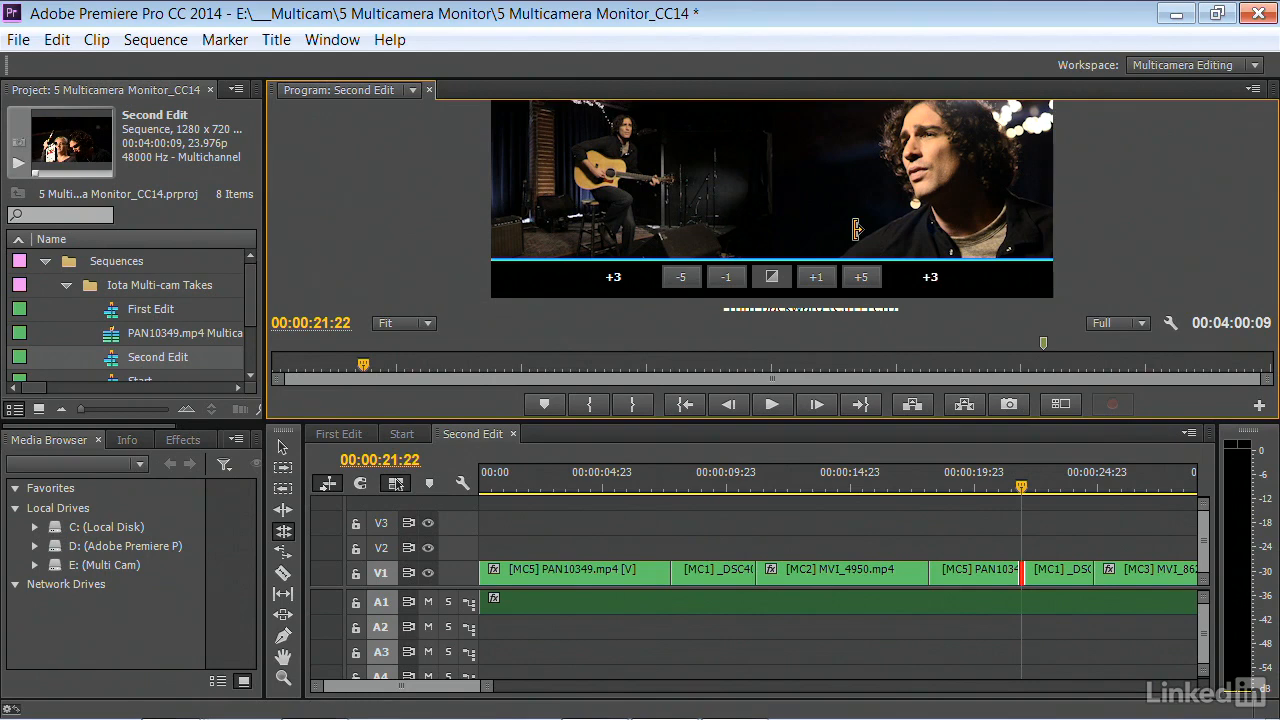
# Roll the edit between [MC3] MVI_8625.mp4 and [MC5] PAN10349.mp4 at 00:00:32:06 about 1.4 seconds earlier
pyautogui.press('Down')
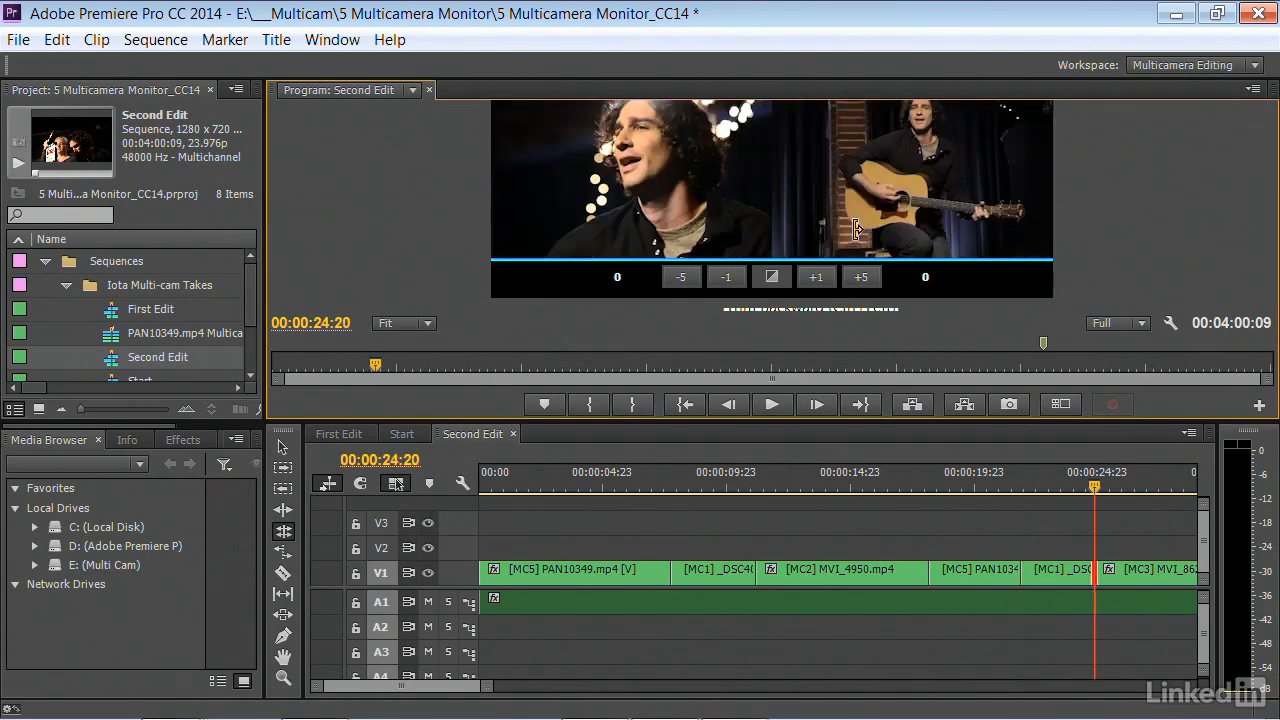
pyautogui.press('Down')
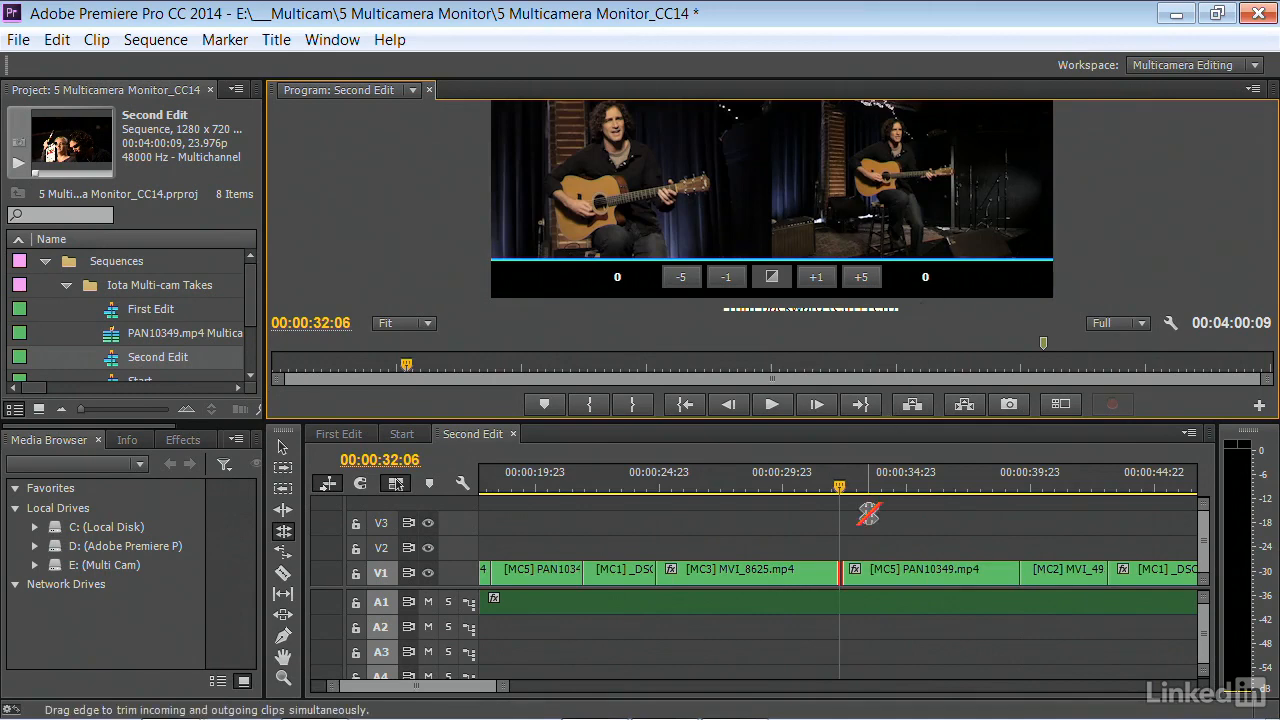
pyautogui.moveTo(839, 573); pyautogui.dragTo(804, 573)
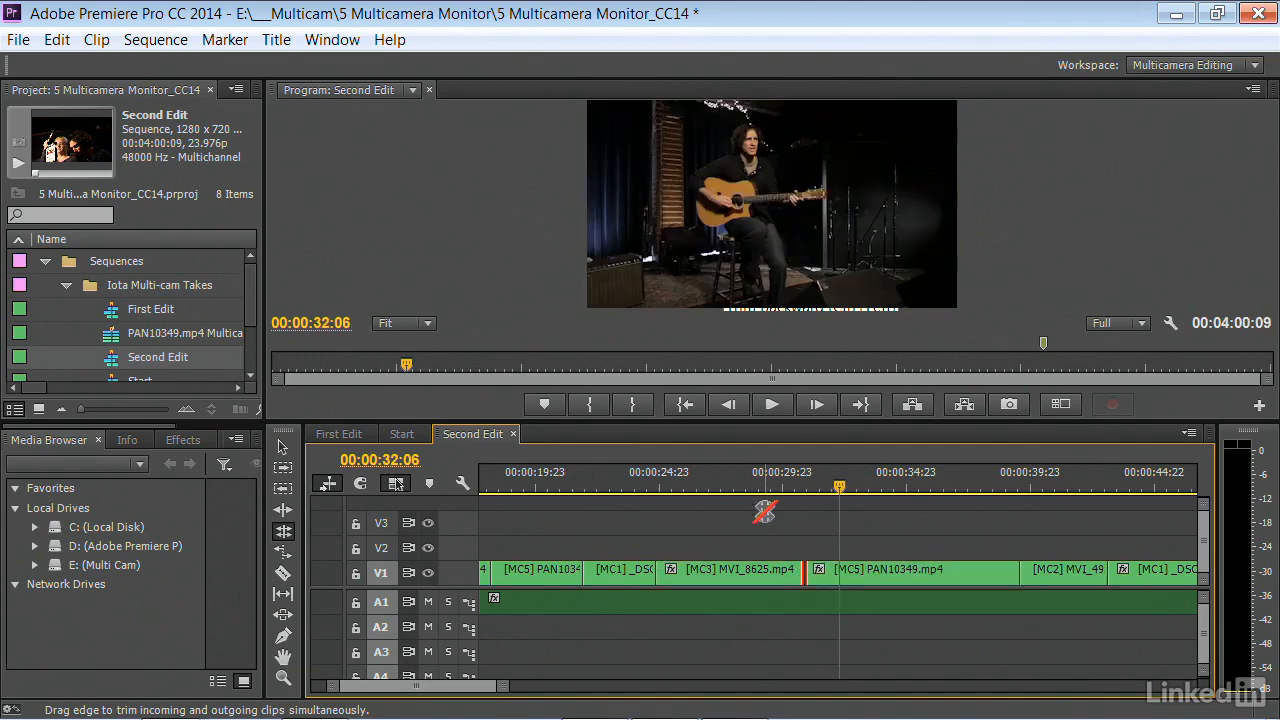
# Play up to 00:00:34:11, split the [MC5] PAN10349.mp4 clip there with the Razor tool, and place the playhead at 00:00:32:03
pyautogui.press('space')
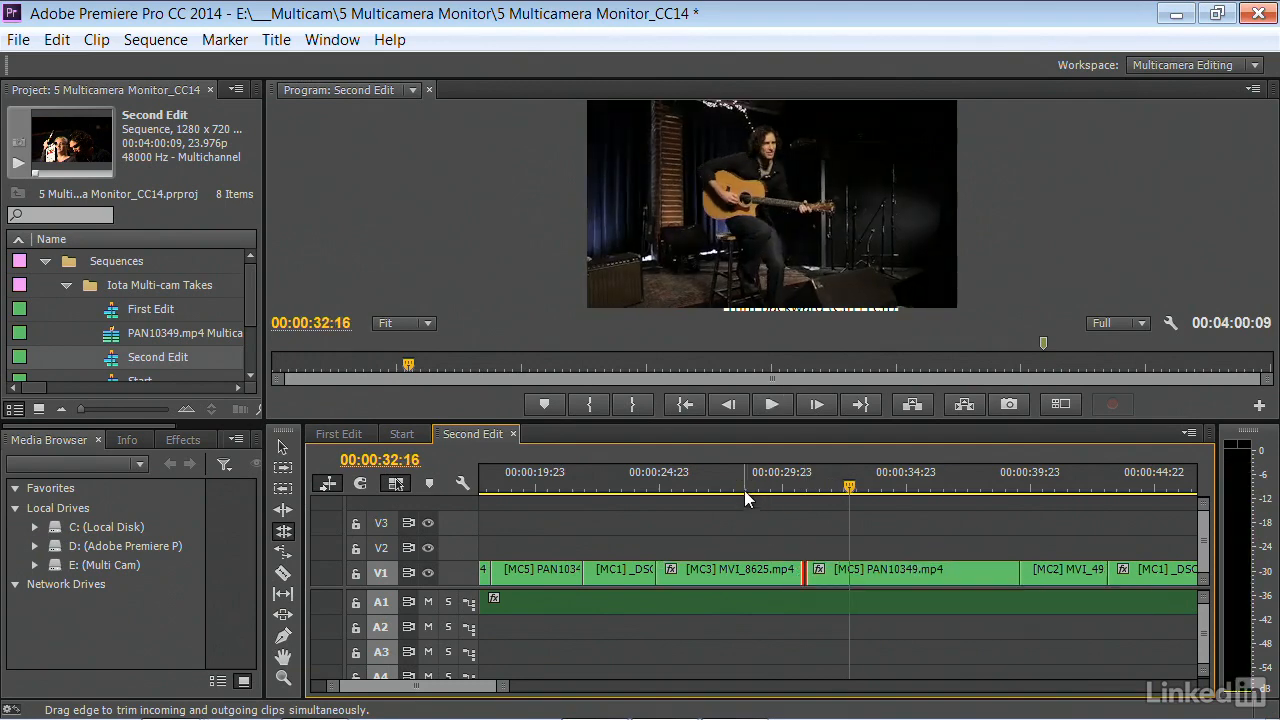
pyautogui.click(744, 490)
pyautogui.press('space')
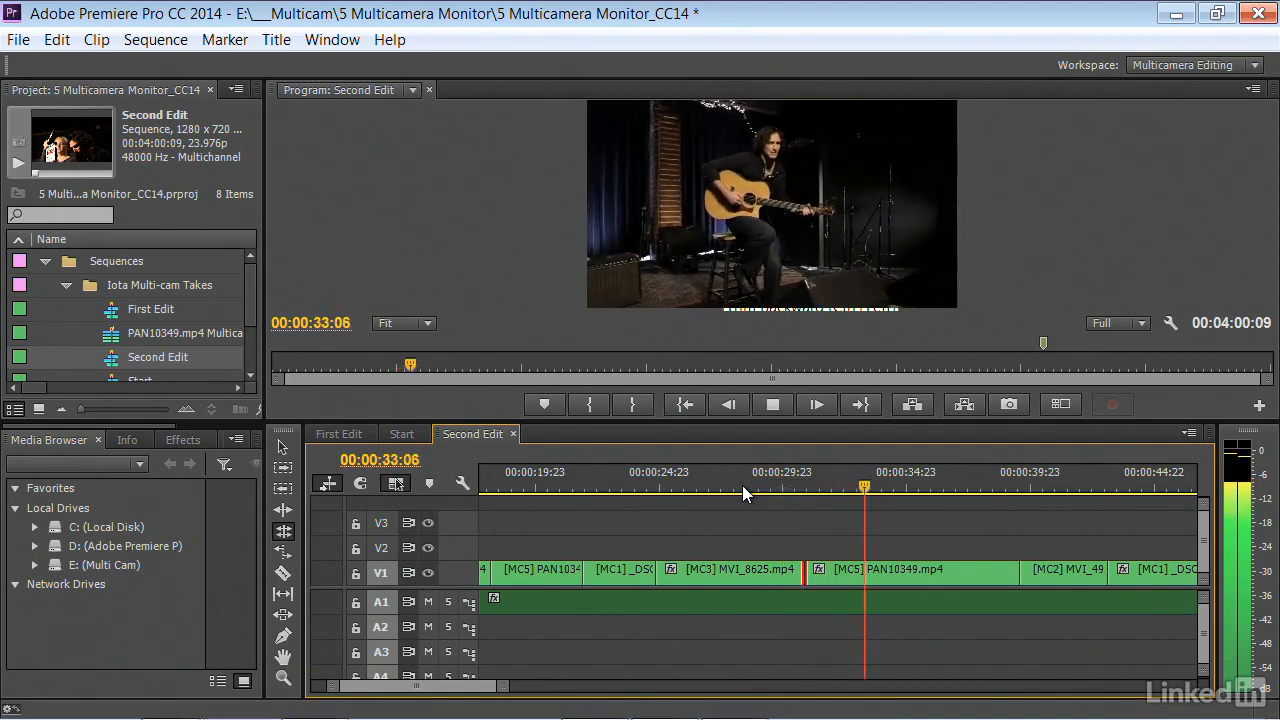
pyautogui.press('space')
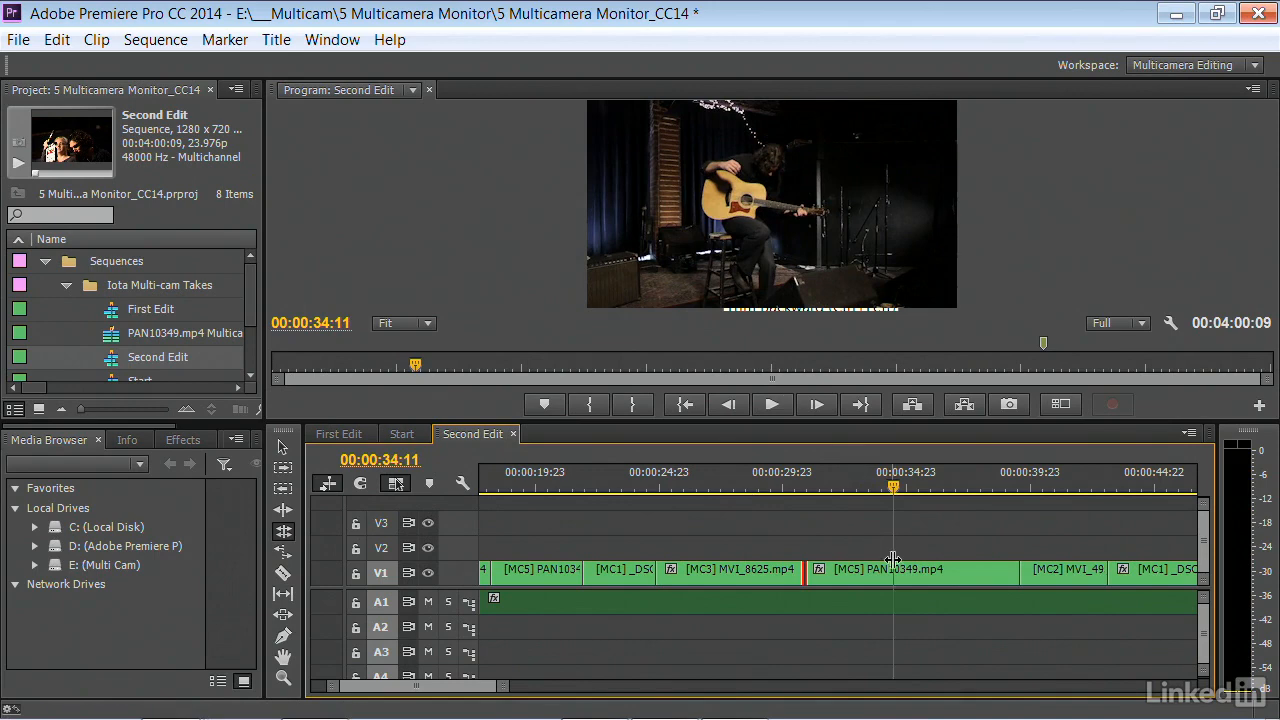
pyautogui.click(831, 523)
pyautogui.click(284, 575)
pyautogui.click(893, 570)
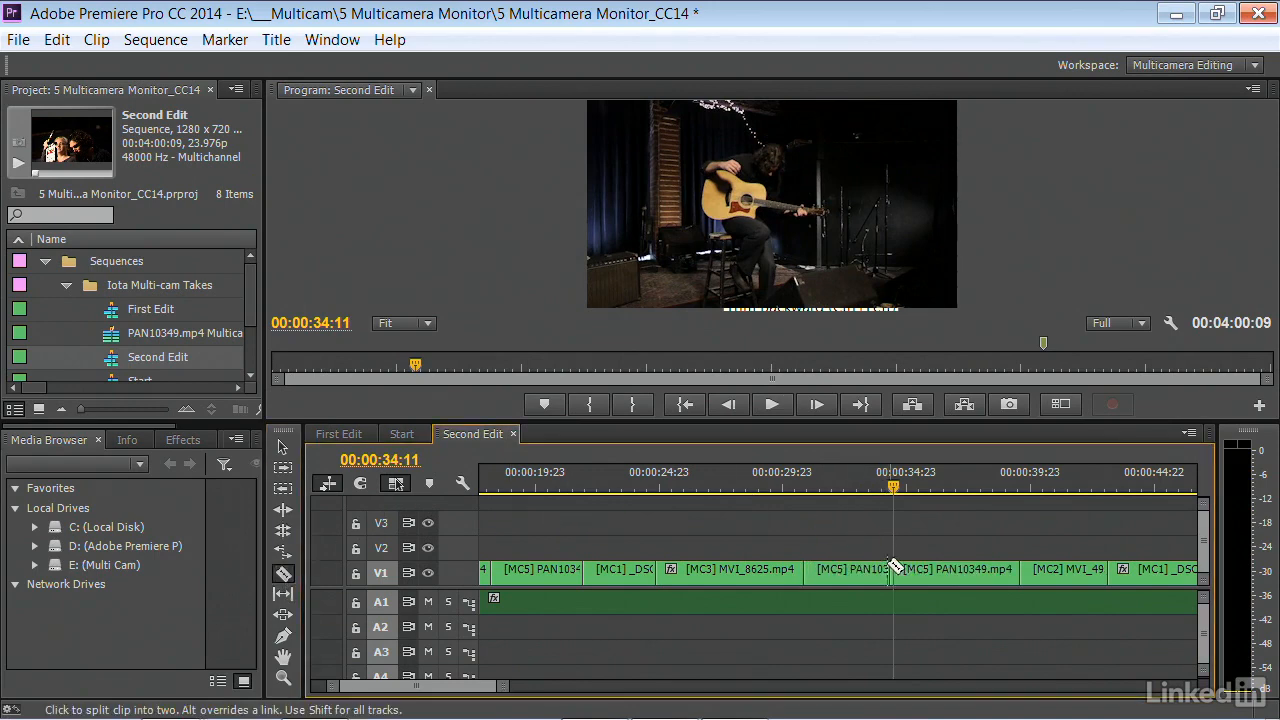
pyautogui.click(837, 483)
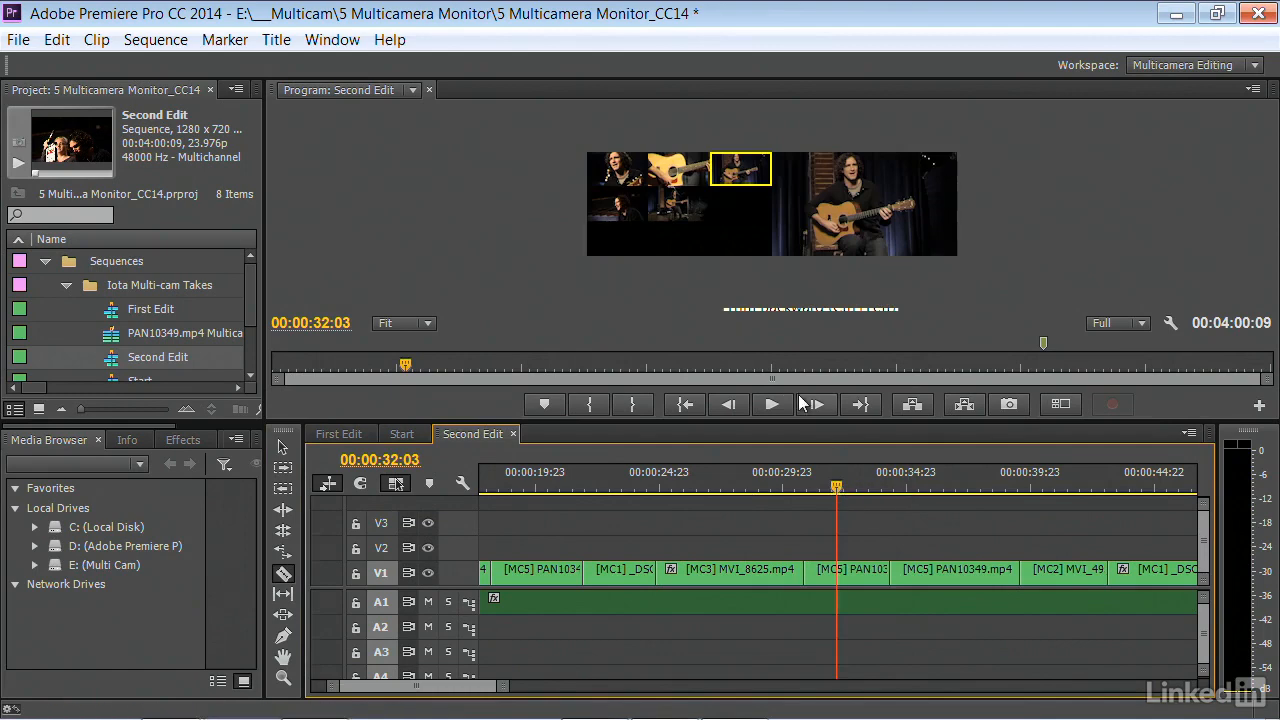
pyautogui.click(408, 322)
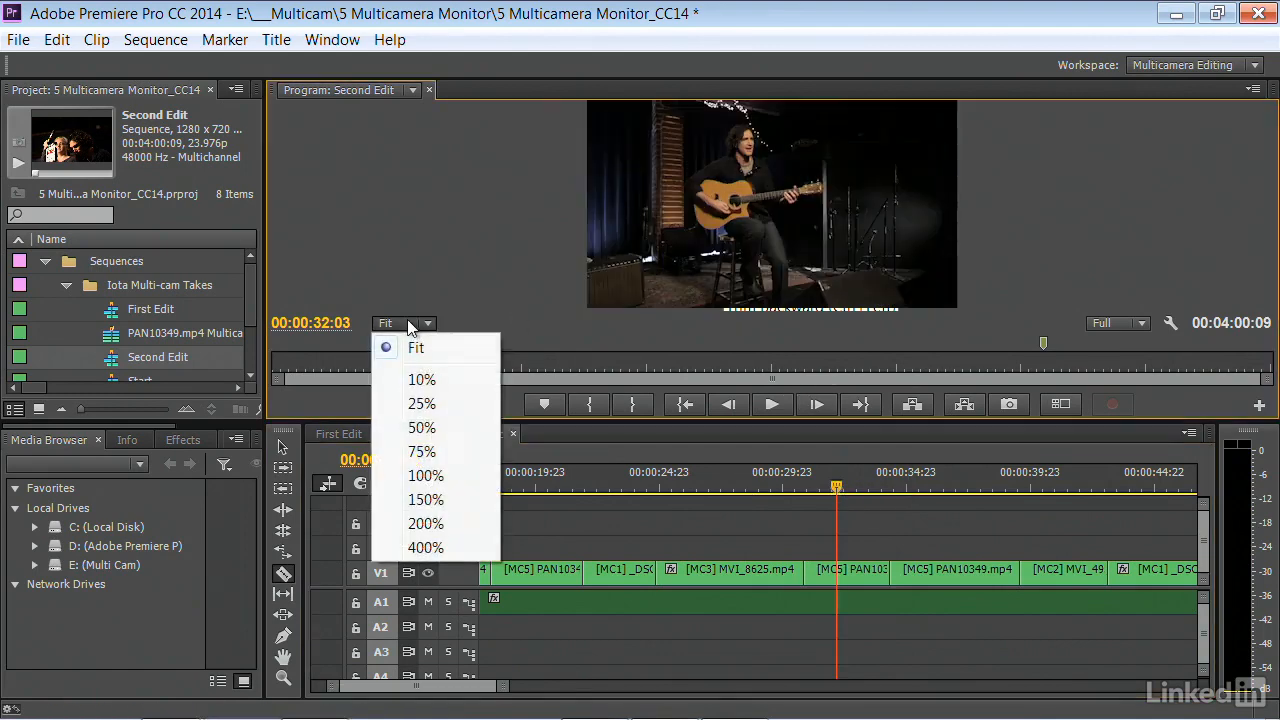
pyautogui.click(422, 404)
pyautogui.click(410, 324)
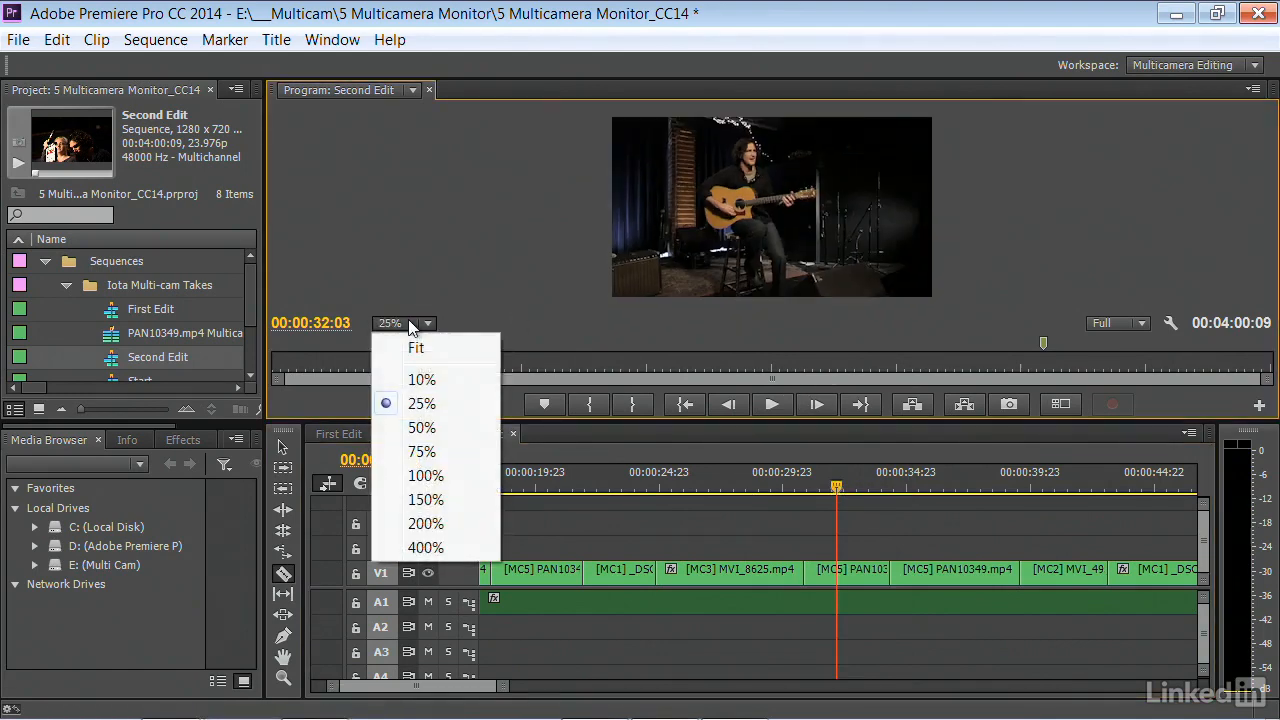
pyautogui.click(416, 346)
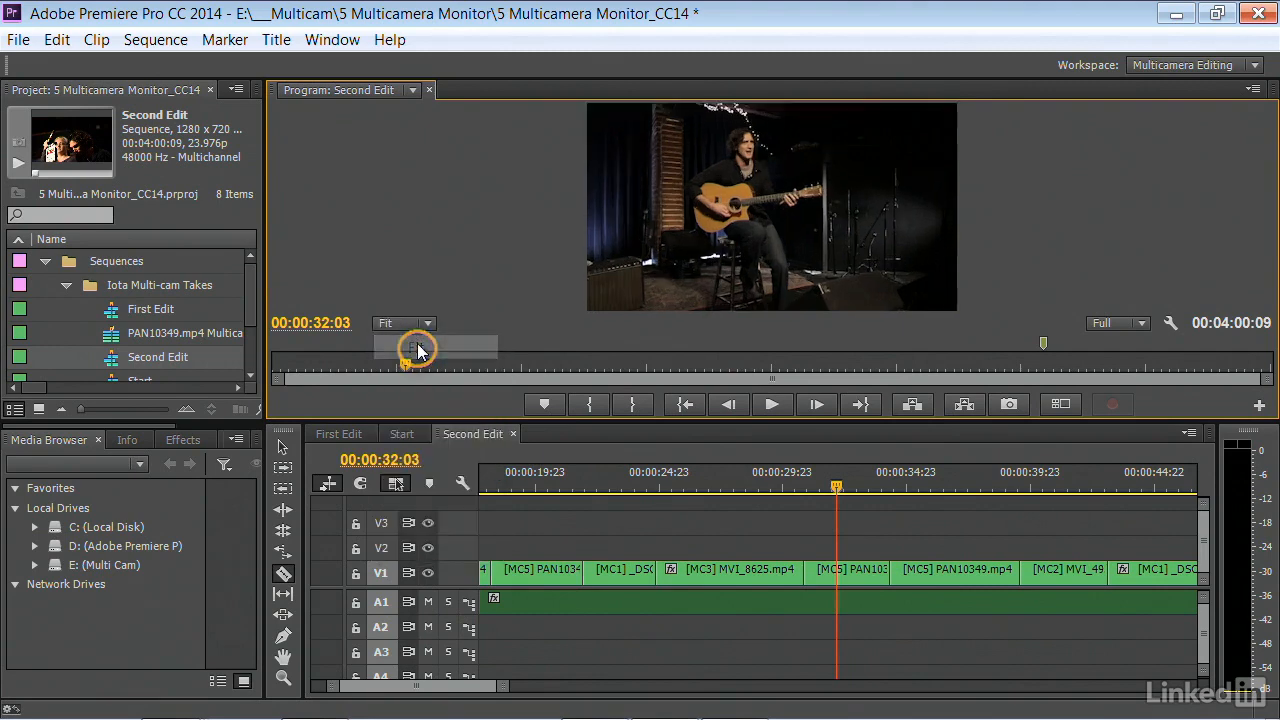
# Switch the first segment of the split [MC5] clip to the [MC2] angle in the multi-camera view and play back from 00:00:28:09
pyautogui.click(1062, 405)
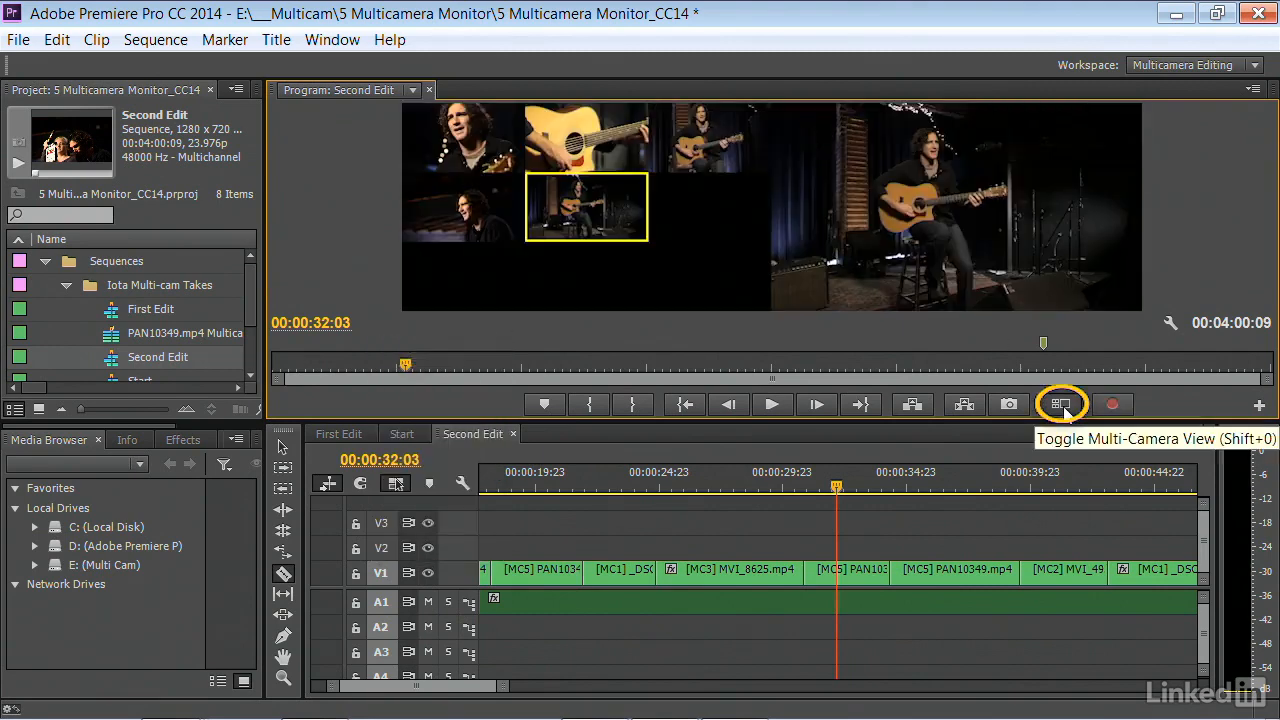
pyautogui.click(847, 575)
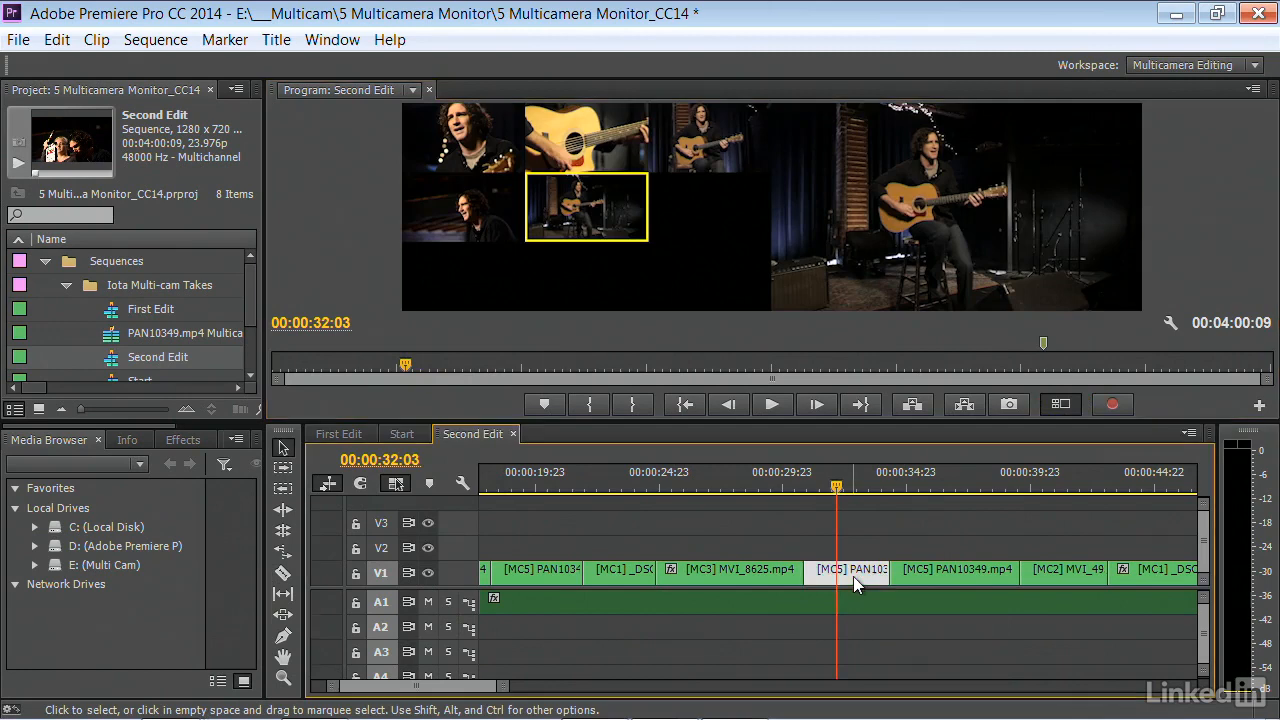
pyautogui.click(545, 145)
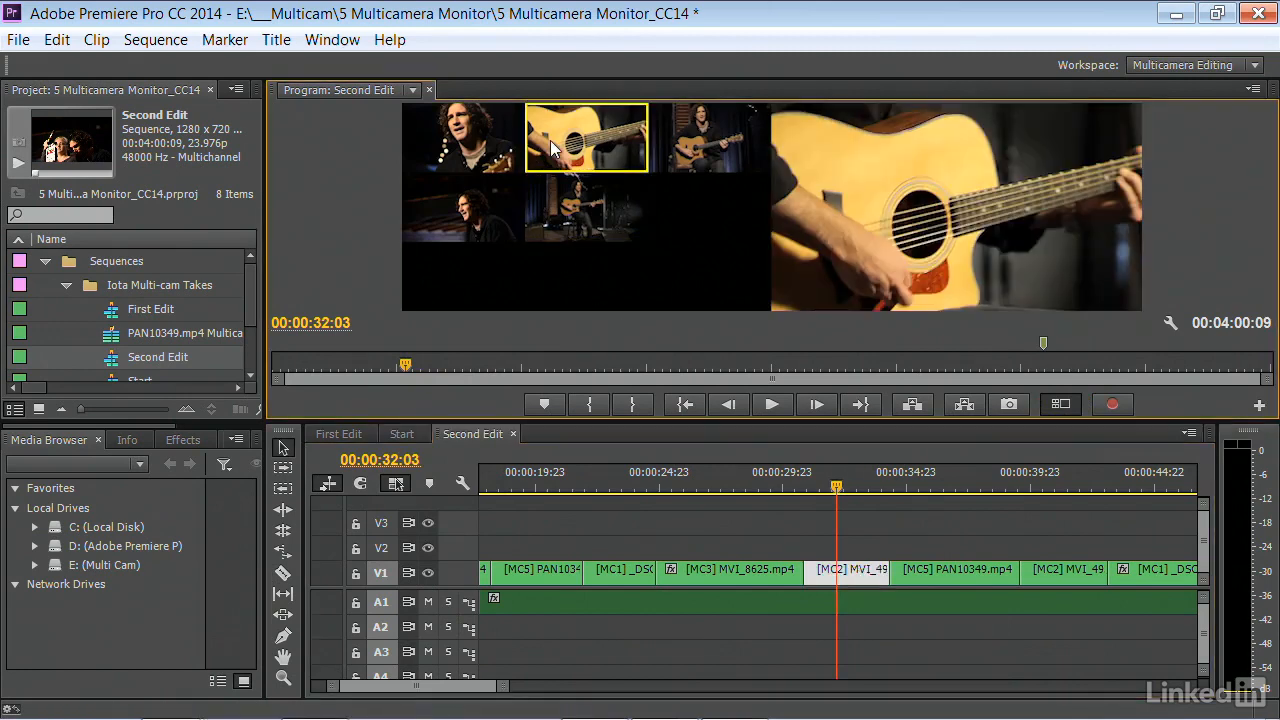
pyautogui.click(743, 472)
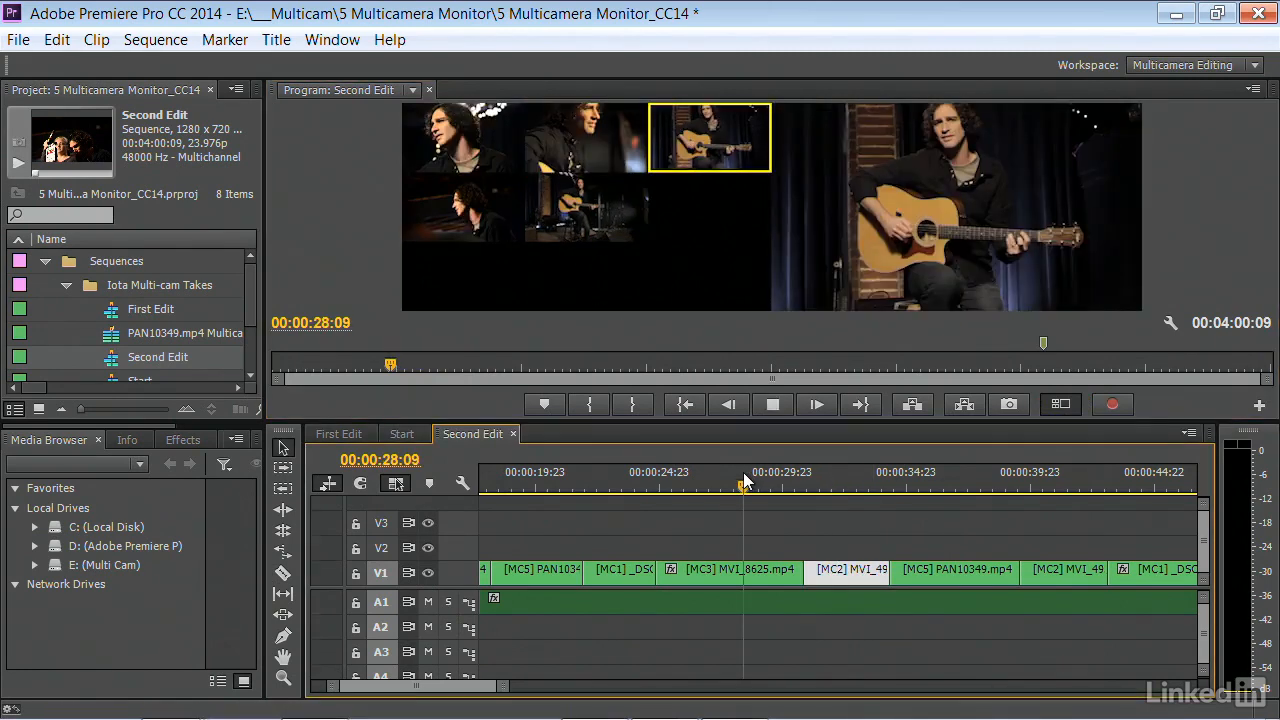
pyautogui.press('space')
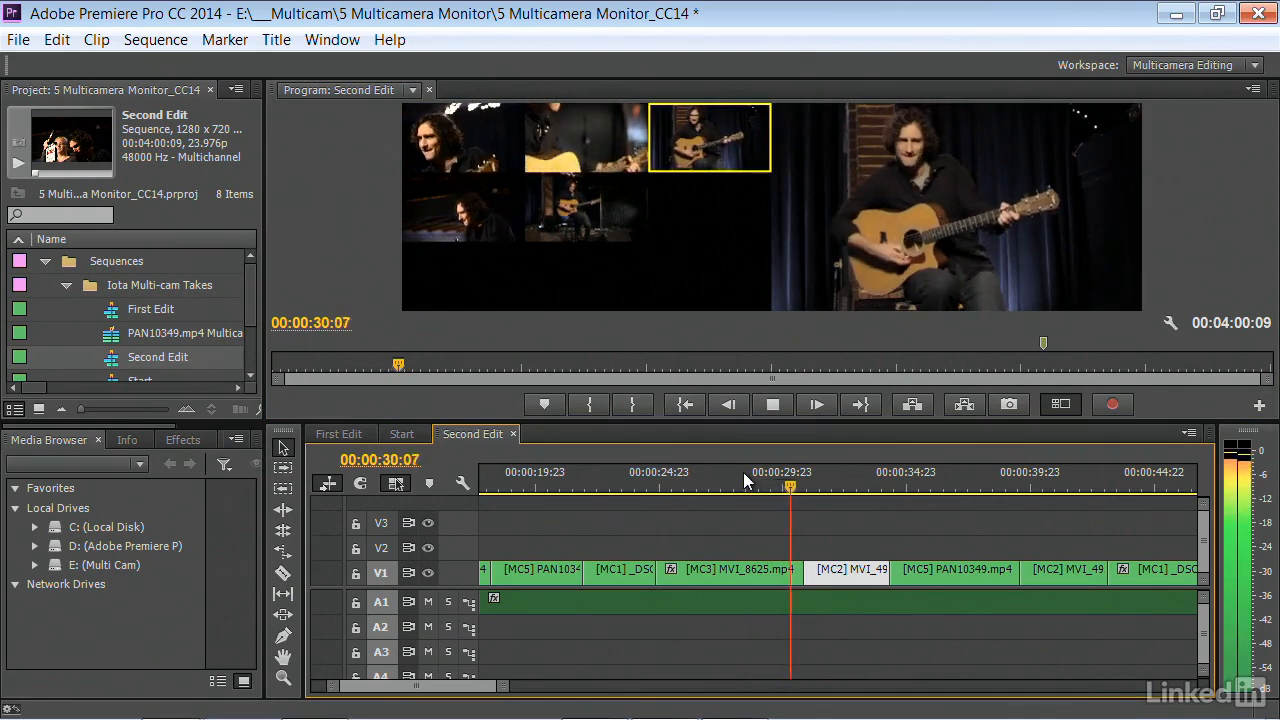